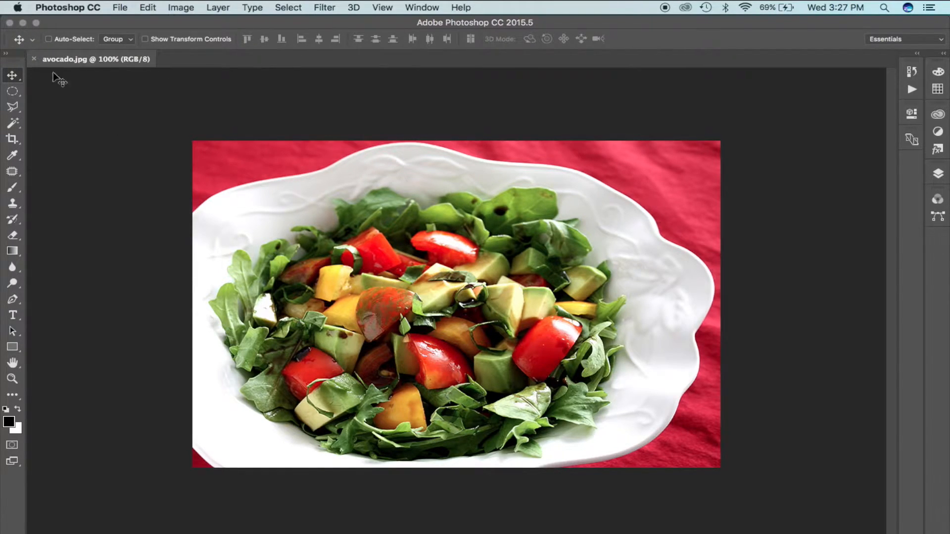
Close avocado.jpg and open salads.jpg from the images folder on the Desktop
left_click(33, 59)
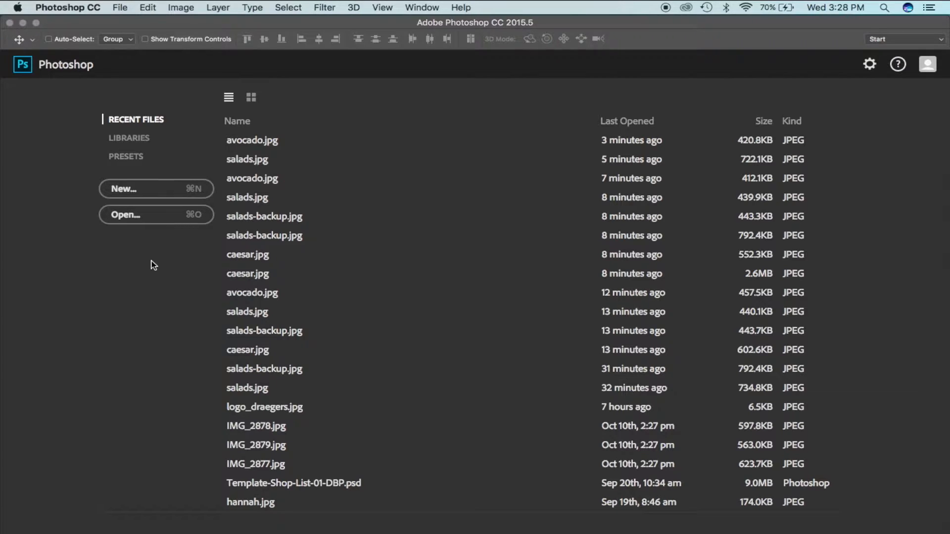
left_click(121, 7)
left_click(131, 35)
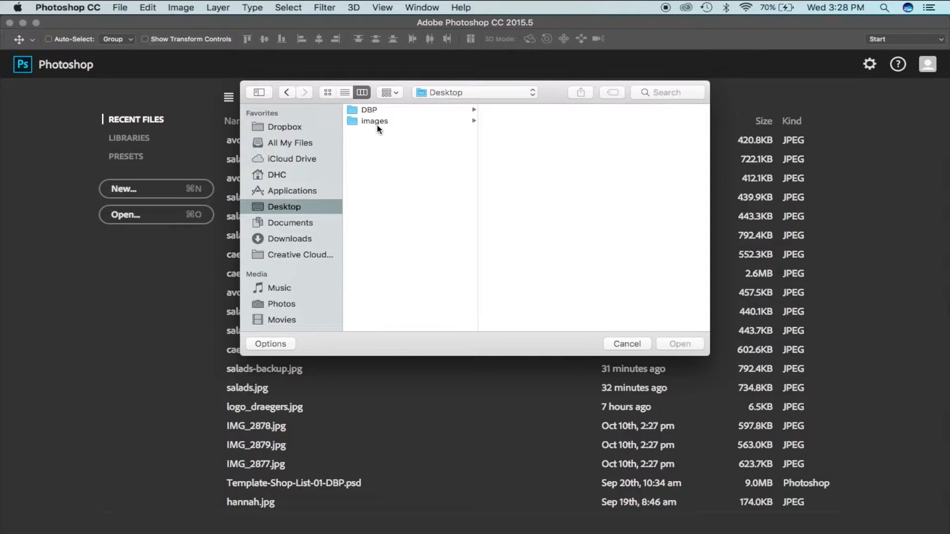
left_click(377, 125)
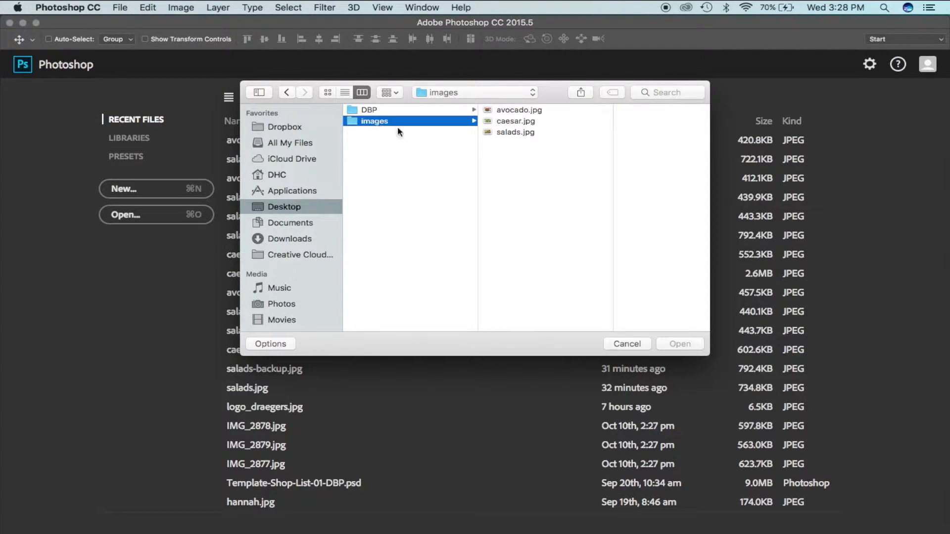
left_click(515, 132)
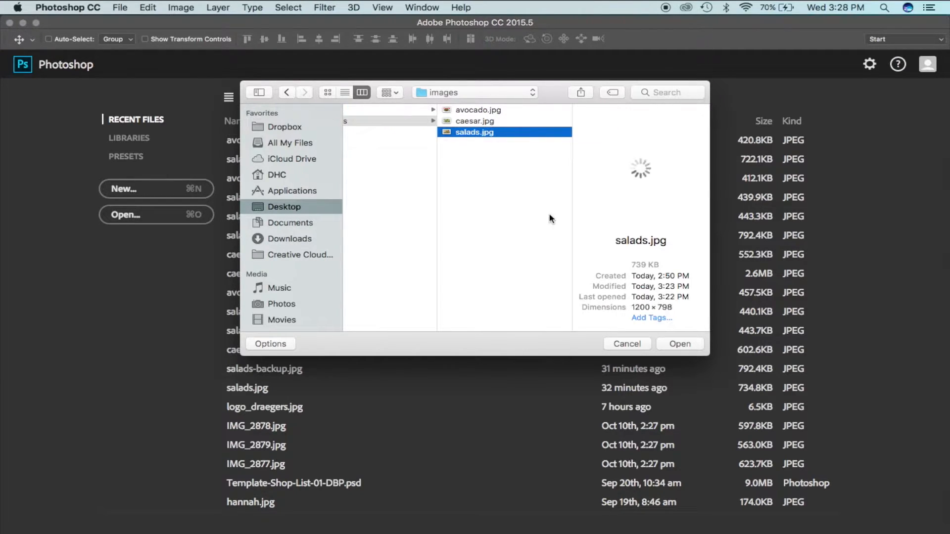
left_click(674, 344)
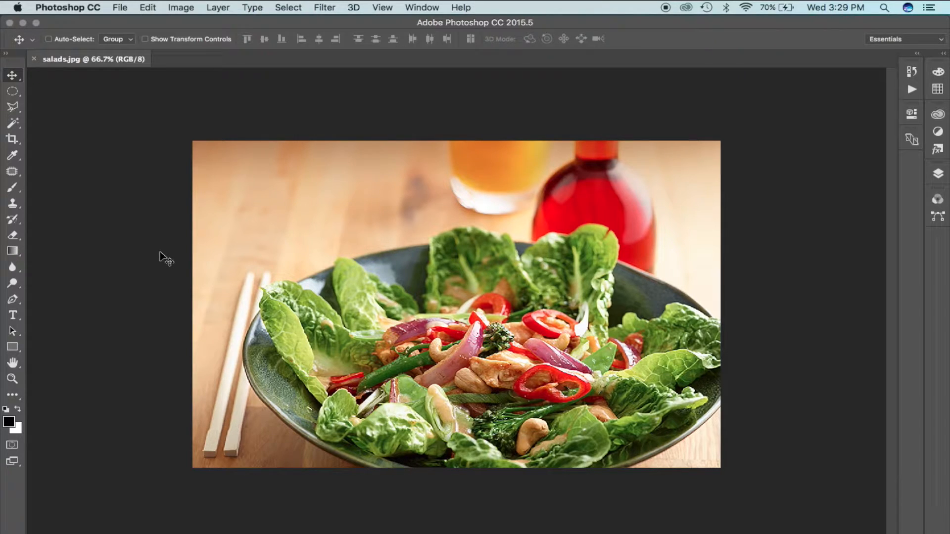
Save the image to the Desktop as salads-backup.jpg in JPEG format at Maximum quality 12
left_click(119, 7)
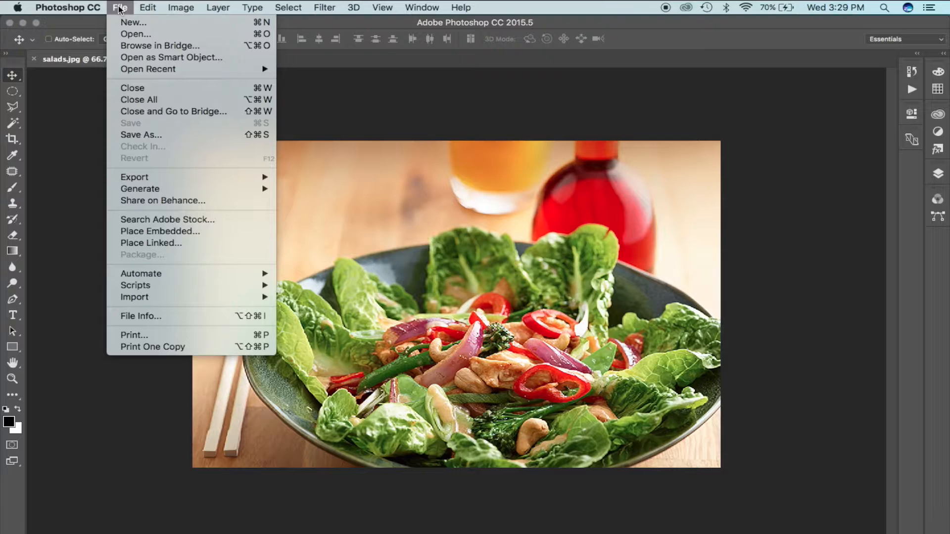
left_click(146, 137)
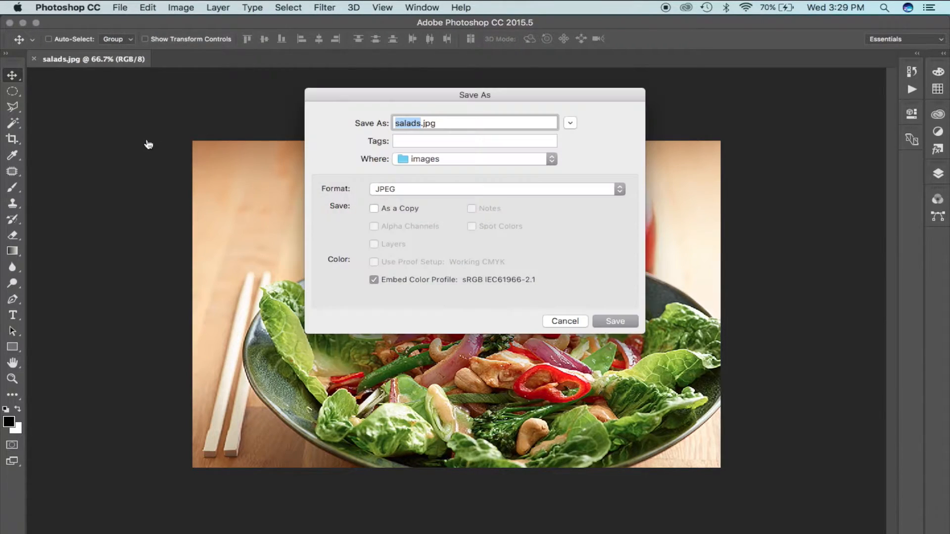
left_click(420, 123)
type("-backup")
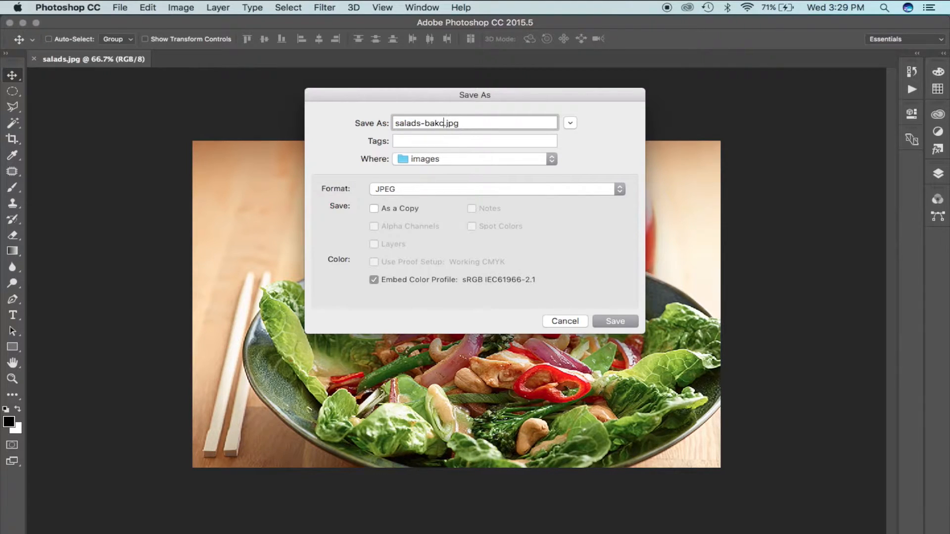
left_click(423, 159)
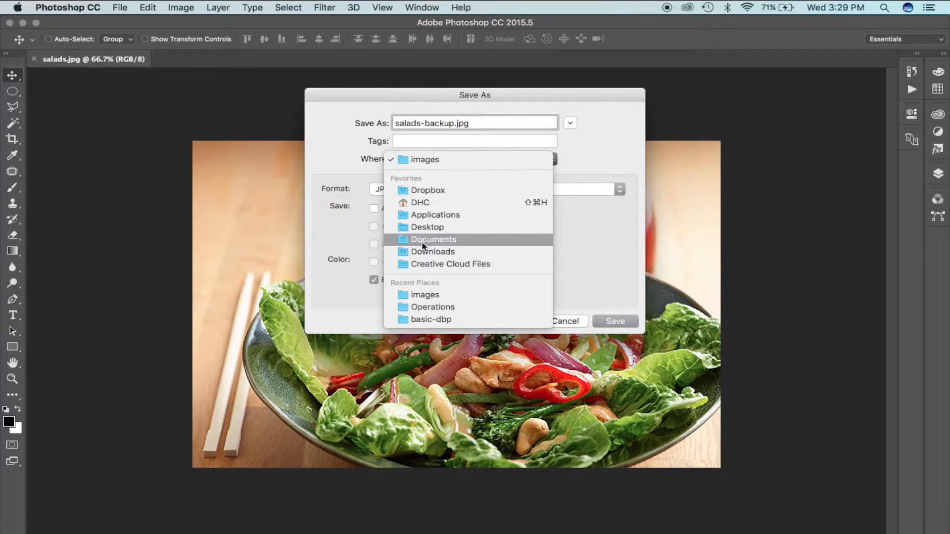
left_click(420, 229)
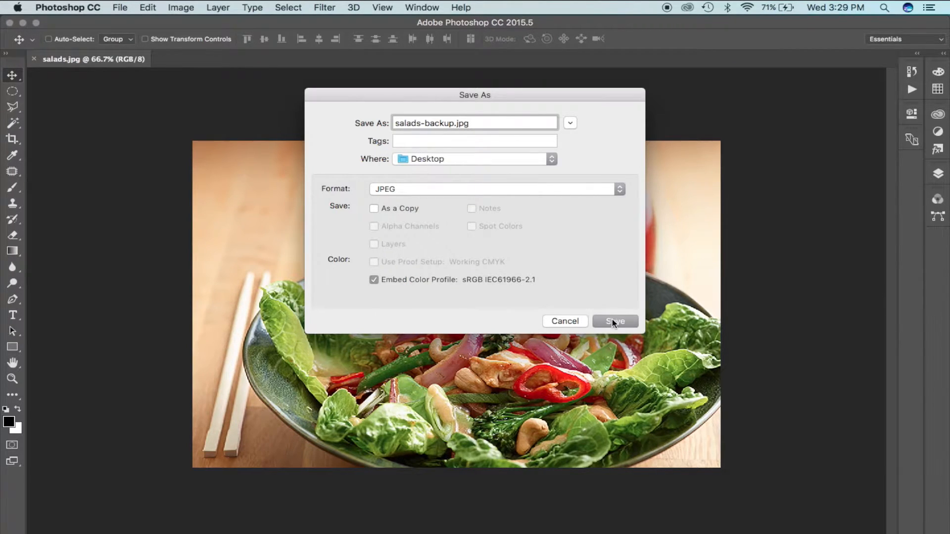
left_click(613, 320)
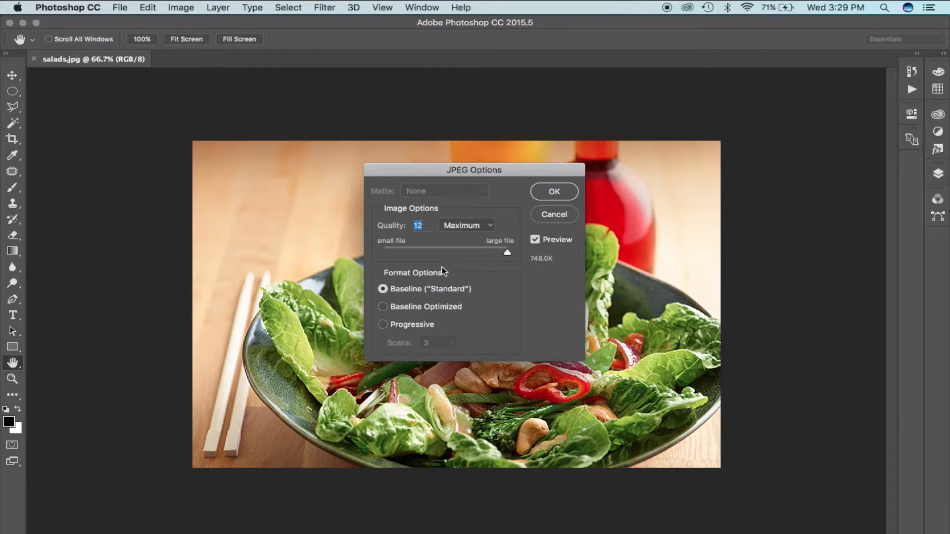
left_click(554, 192)
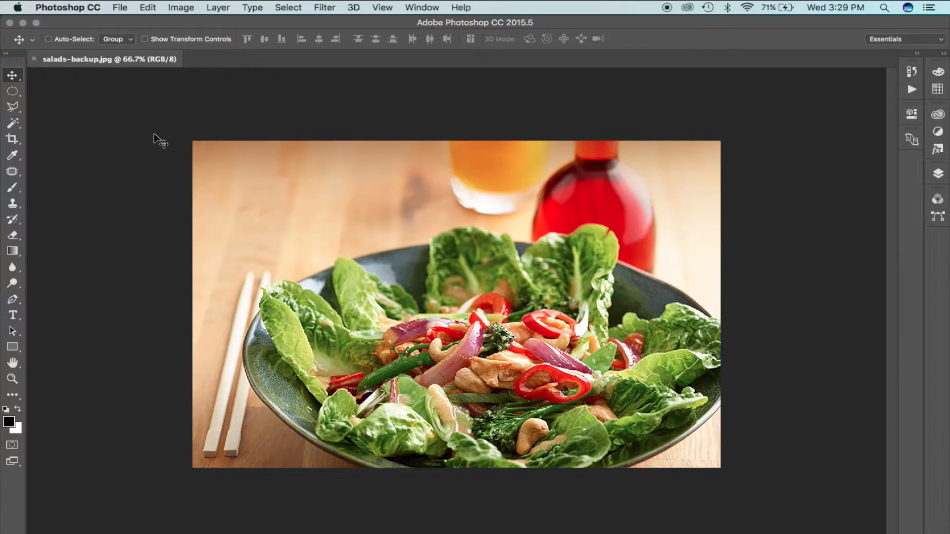
Copy the entire image and create a new document 800 pixels wide and 533 pixels high
left_click(303, 9)
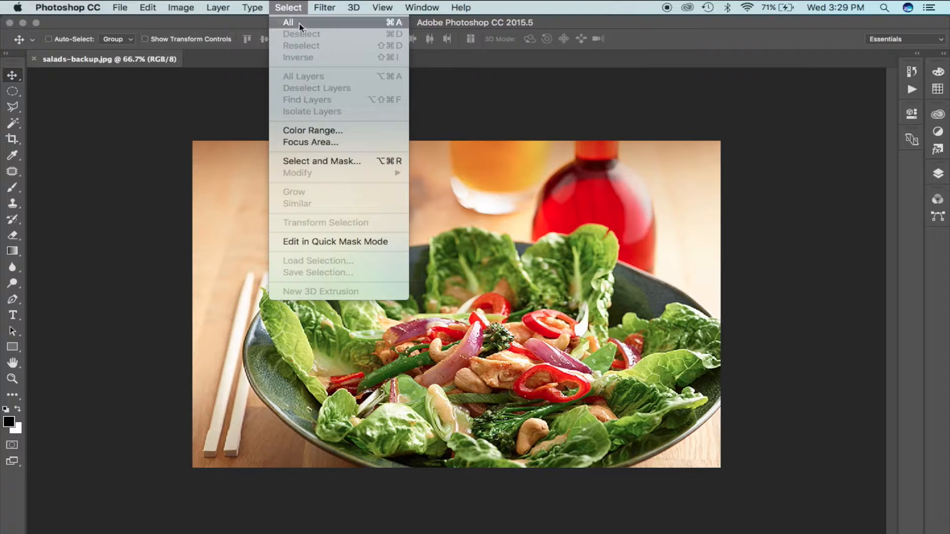
left_click(299, 23)
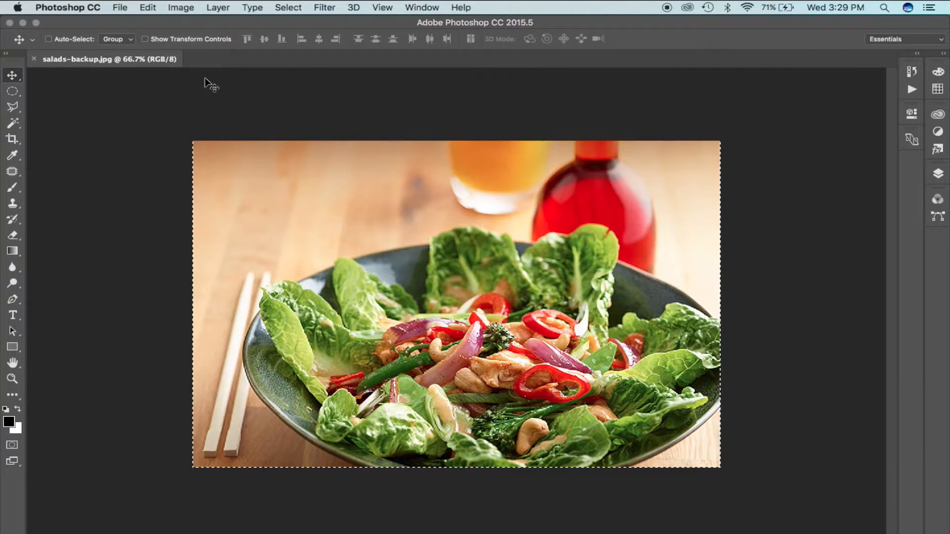
left_click(121, 7)
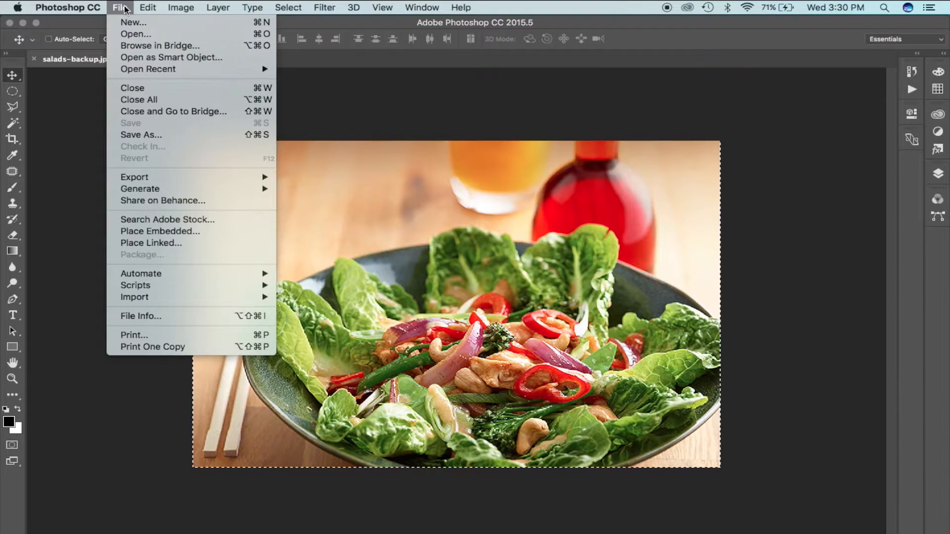
left_click(131, 21)
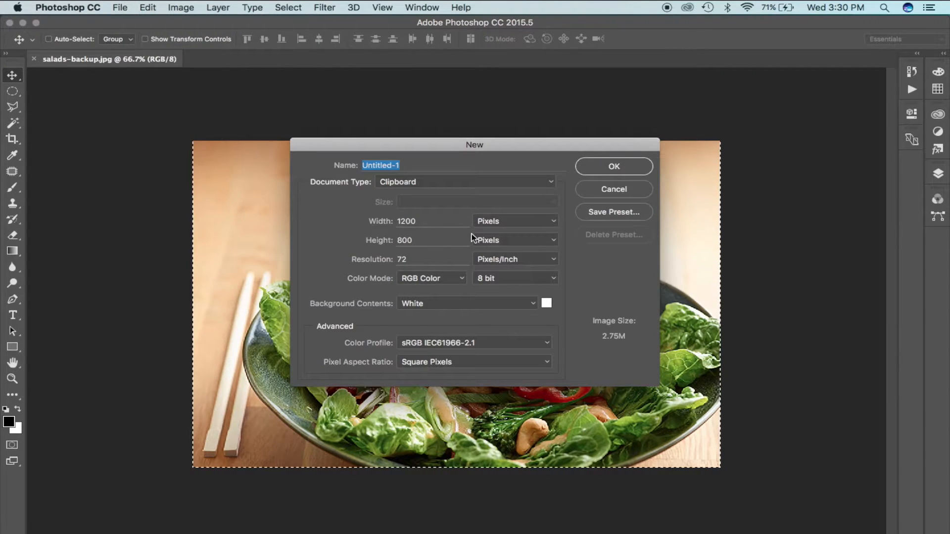
double_click(426, 221)
type("800")
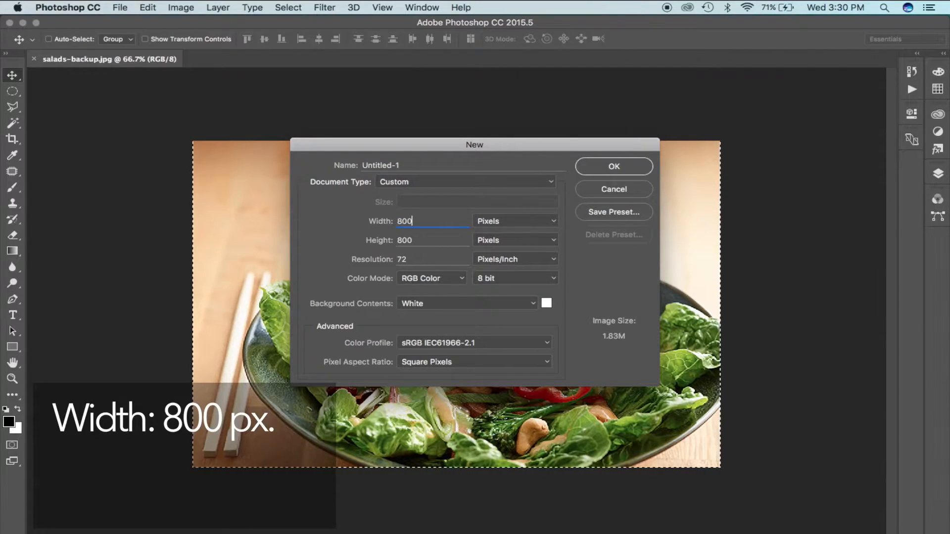
double_click(413, 240)
type("533")
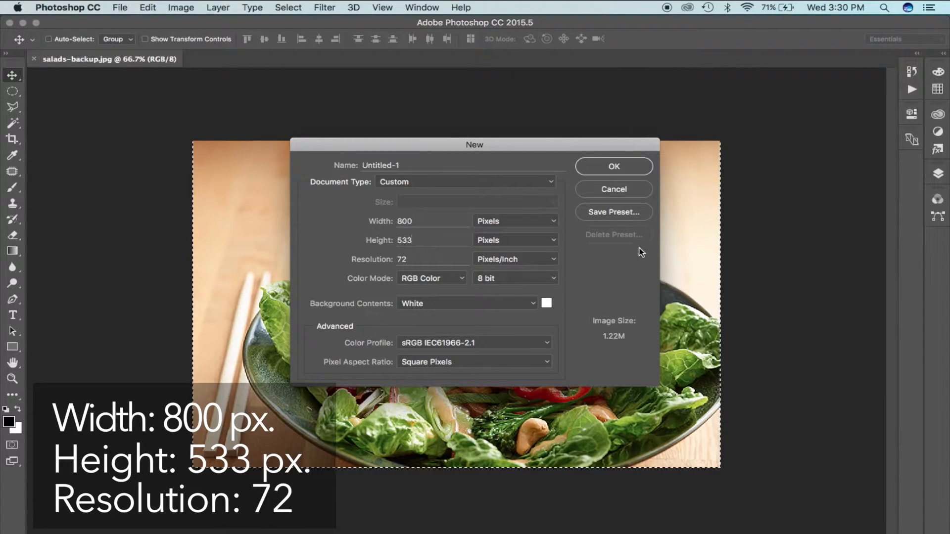
left_click(613, 169)
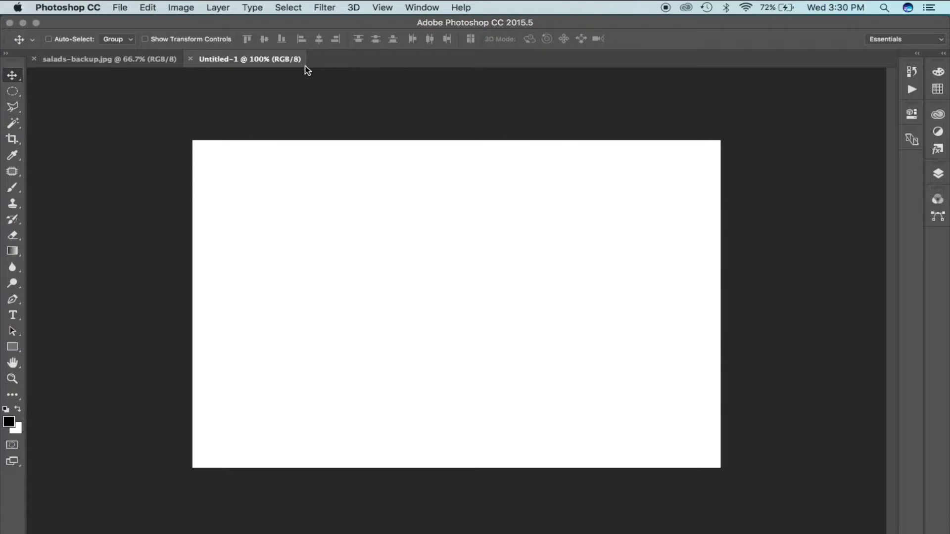
Paste the copied image and scale it to about 66.67% width and 66.63% height so it fills the canvas
left_click(147, 7)
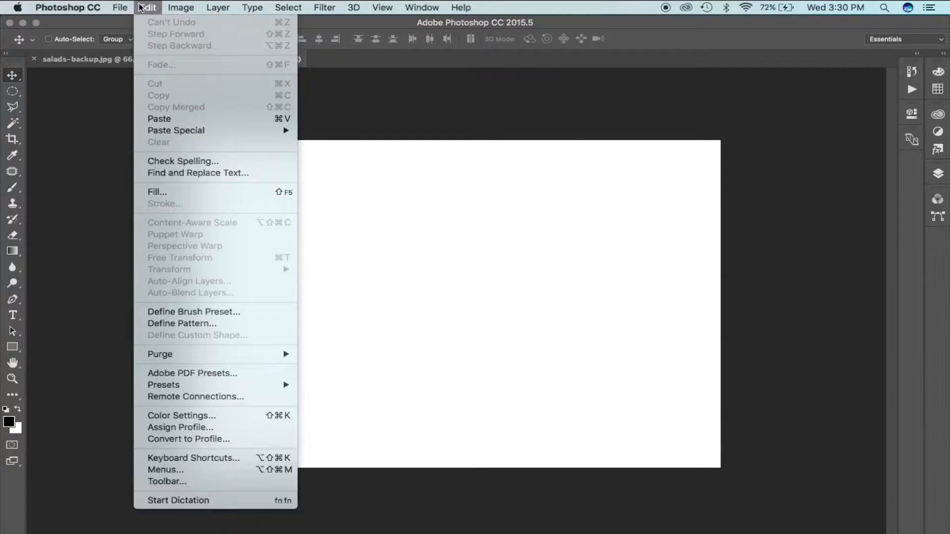
left_click(168, 120)
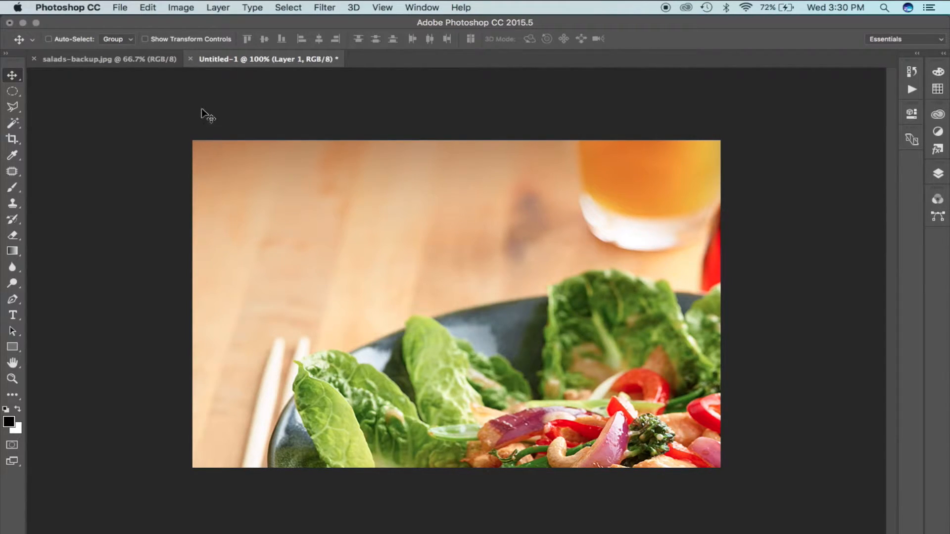
left_click(148, 7)
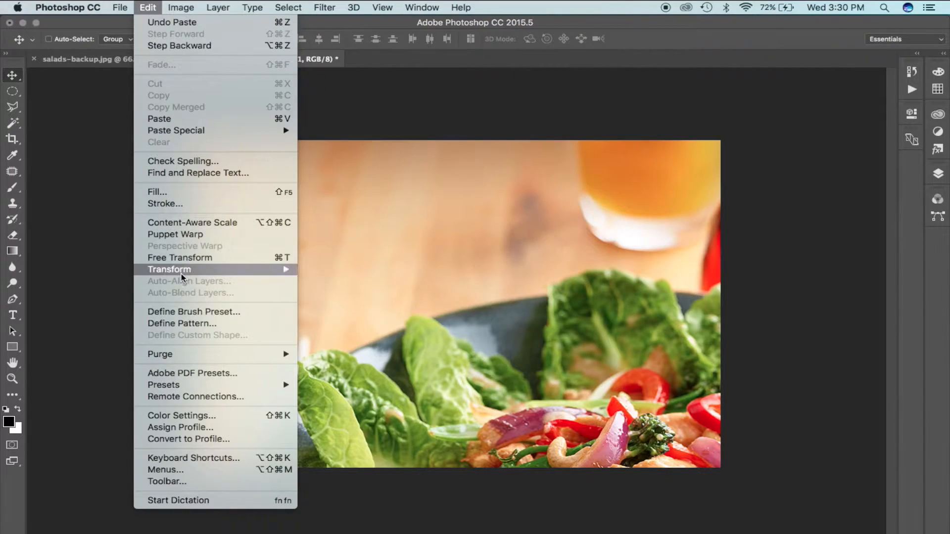
mouse_move(281, 272)
left_click(322, 290)
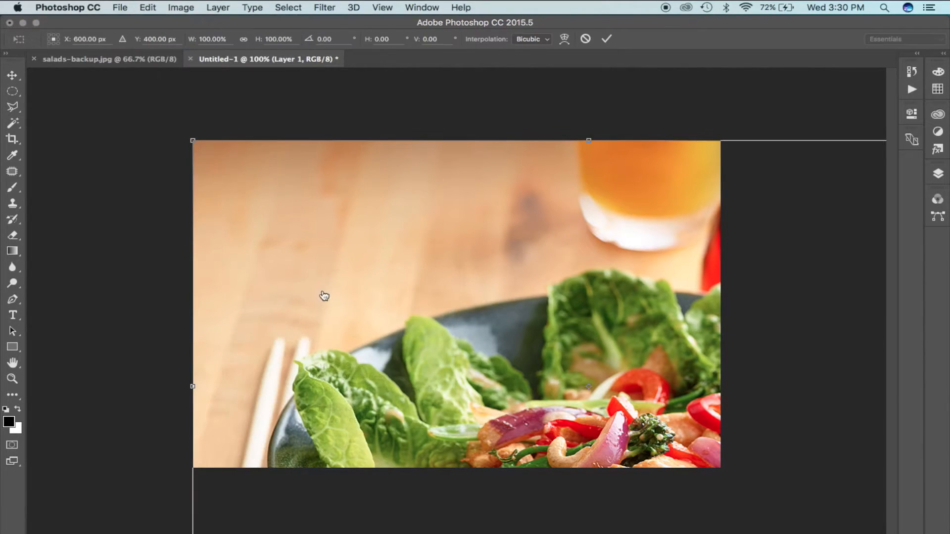
left_click_drag(192, 141, 383, 305)
left_click_drag(467, 384, 297, 231)
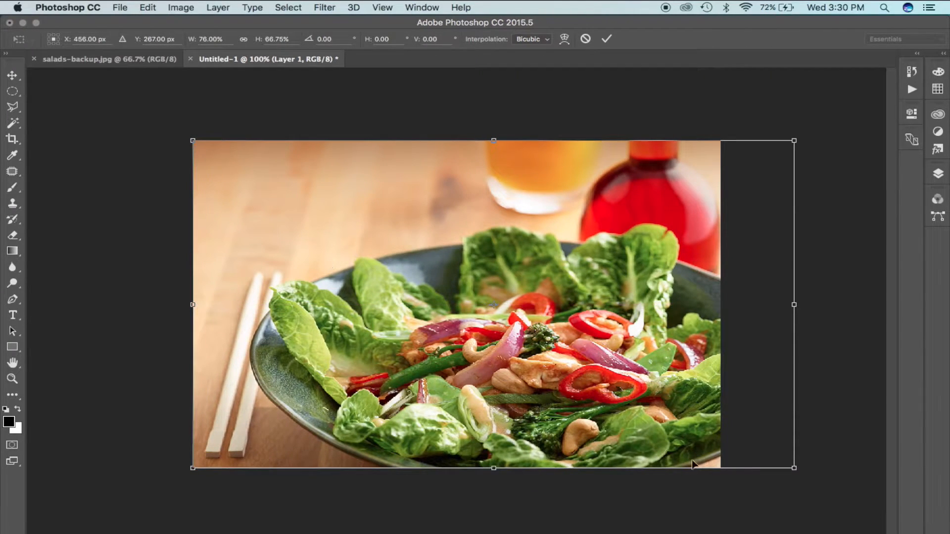
left_click_drag(794, 468, 720, 468)
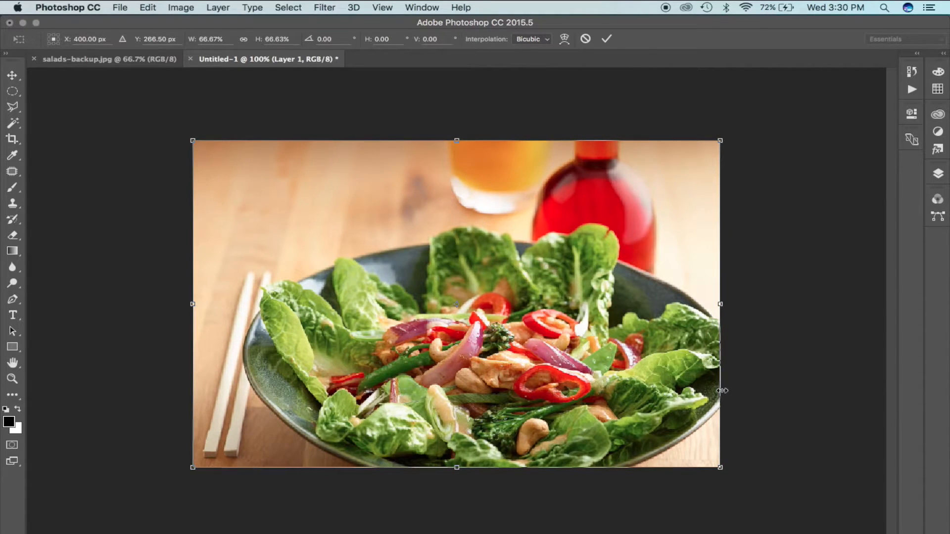
key("Return")
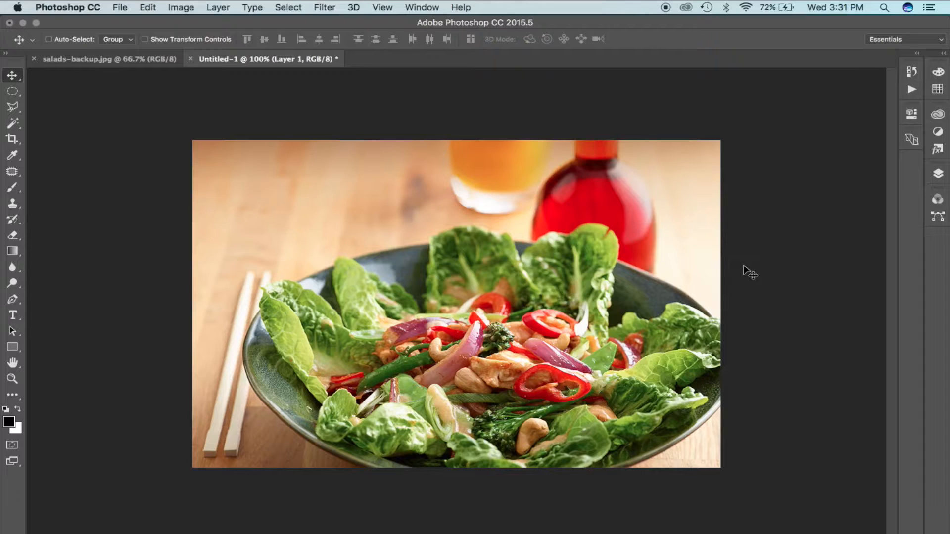
Open Save for Web (Legacy), compare the salad detail across the four previews, and choose the JPEG version at quality 3
left_click(120, 8)
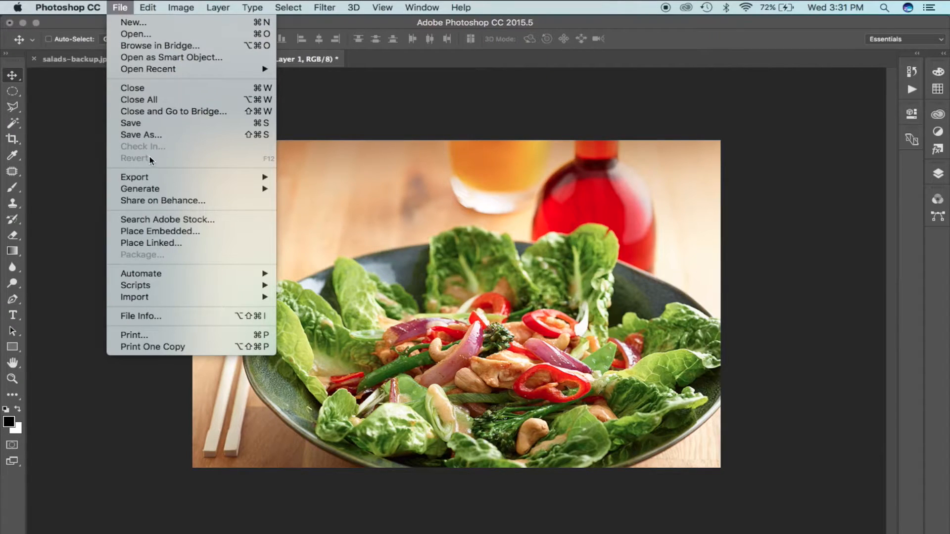
mouse_move(153, 176)
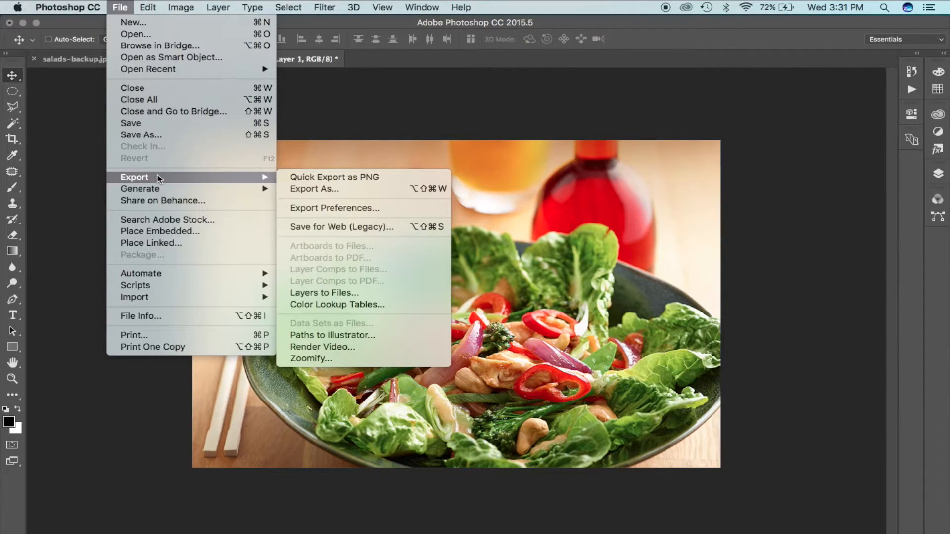
left_click(339, 227)
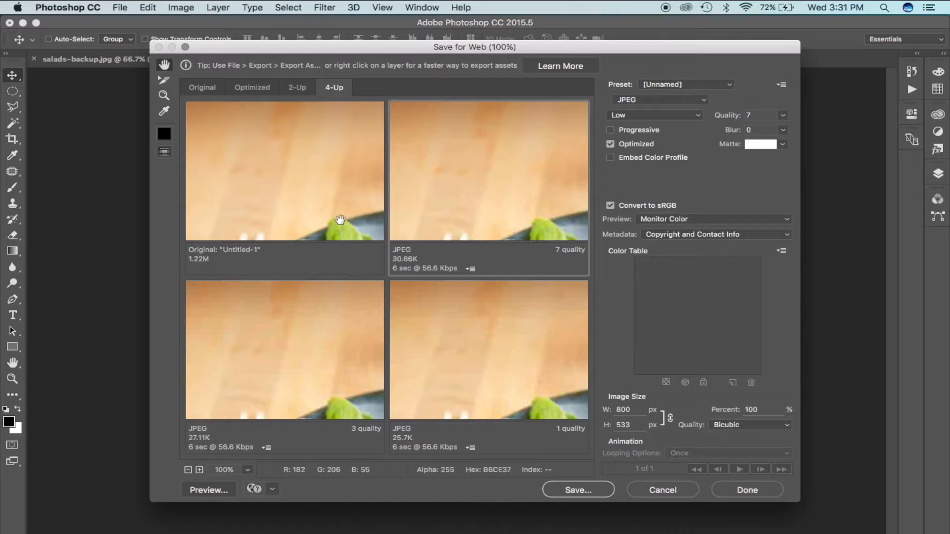
left_click_drag(336, 215, 259, 123)
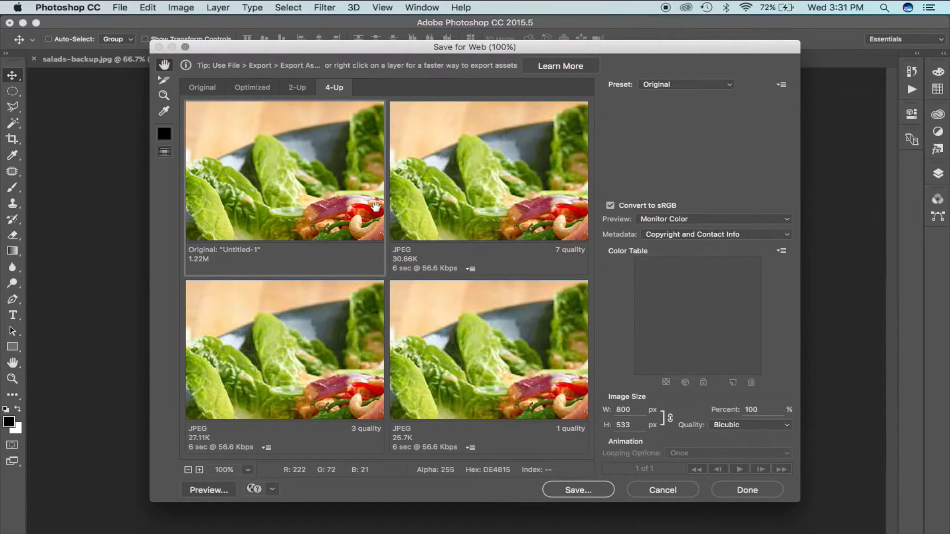
left_click(460, 338)
left_click_drag(460, 339, 448, 319)
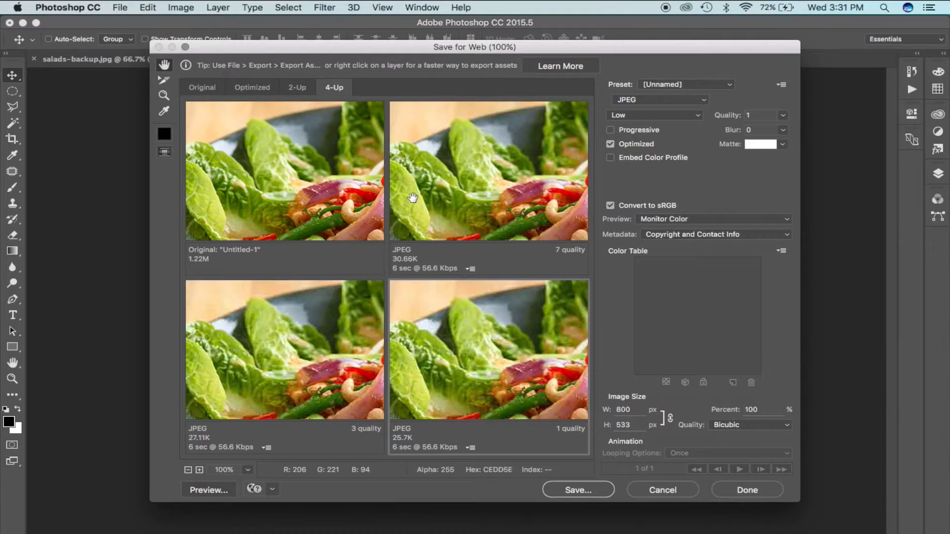
left_click_drag(346, 370, 322, 356)
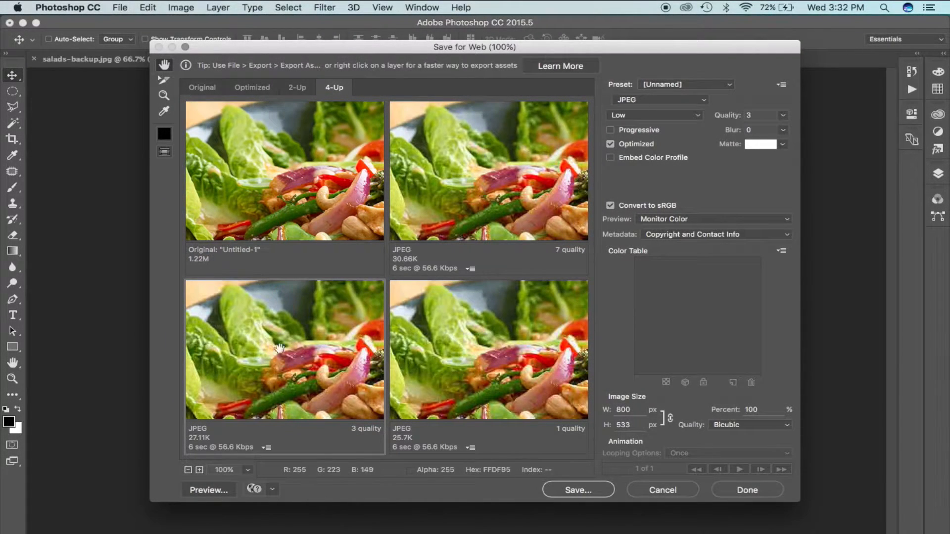
left_click_drag(326, 364, 314, 352)
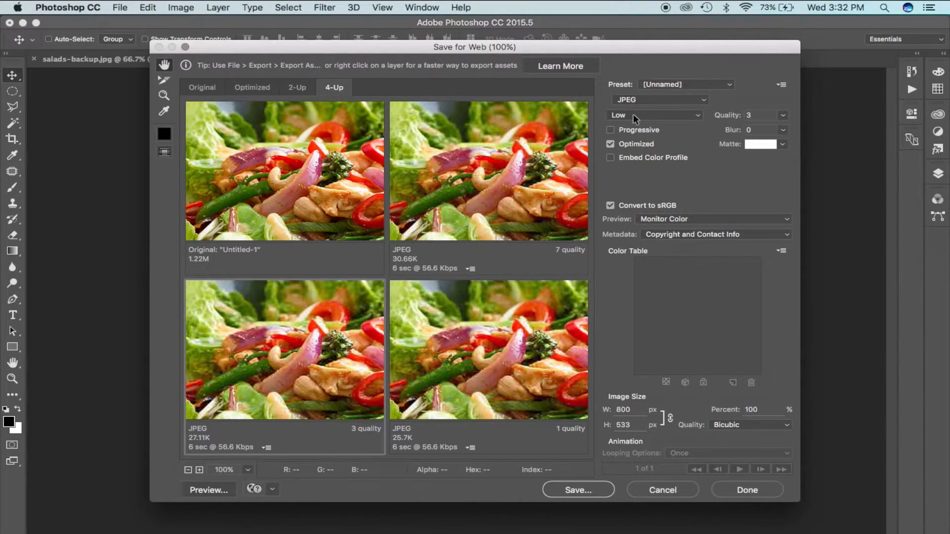
left_click(646, 99)
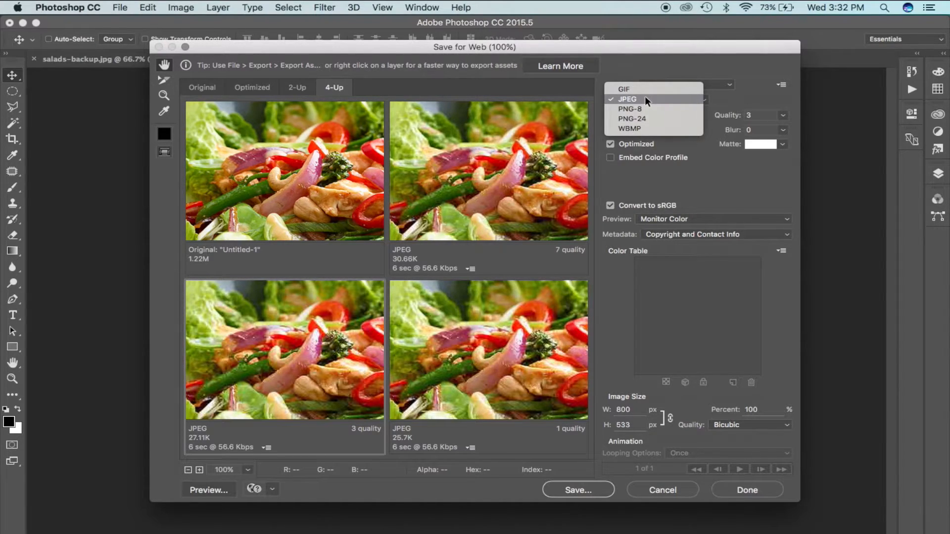
left_click(645, 99)
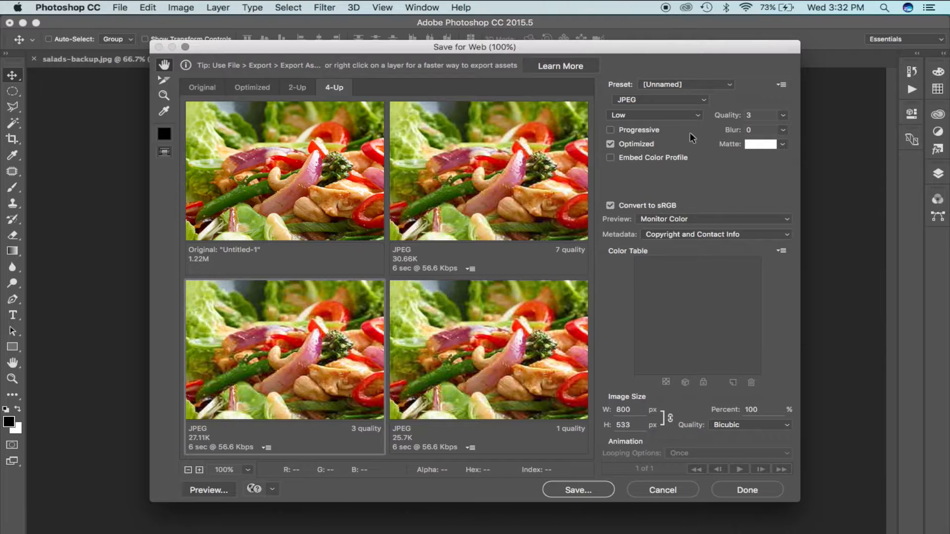
Try Medium compression on the selected JPEG version, and settle on the Low setting with quality 10
left_click(652, 115)
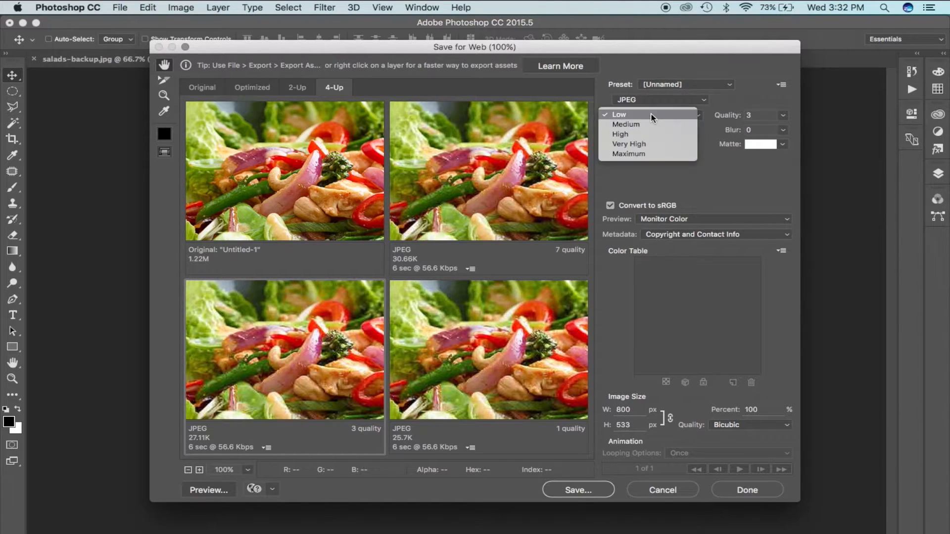
left_click(650, 124)
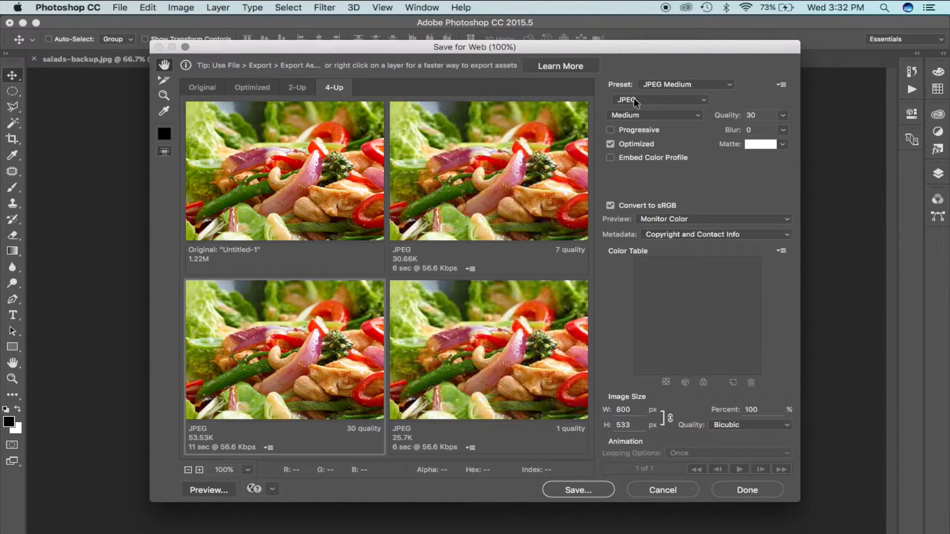
left_click(635, 114)
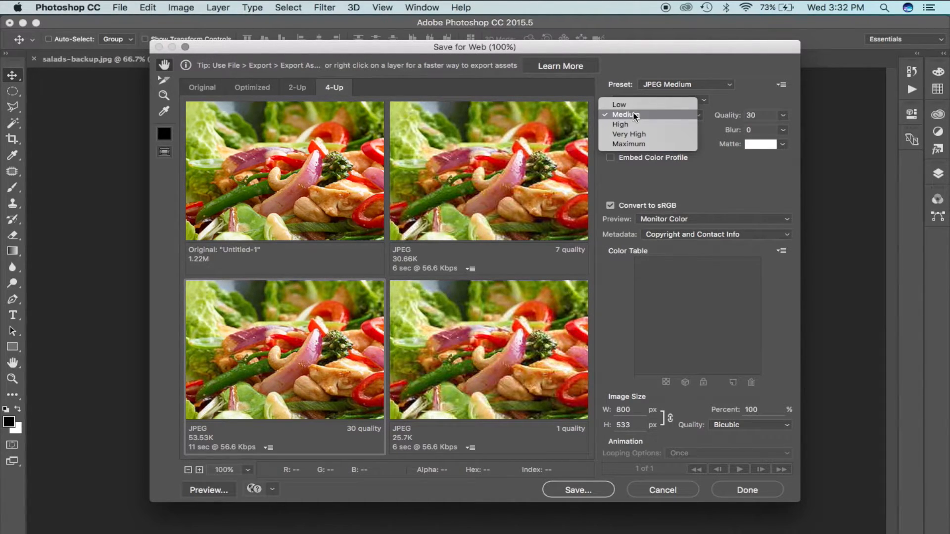
left_click(635, 105)
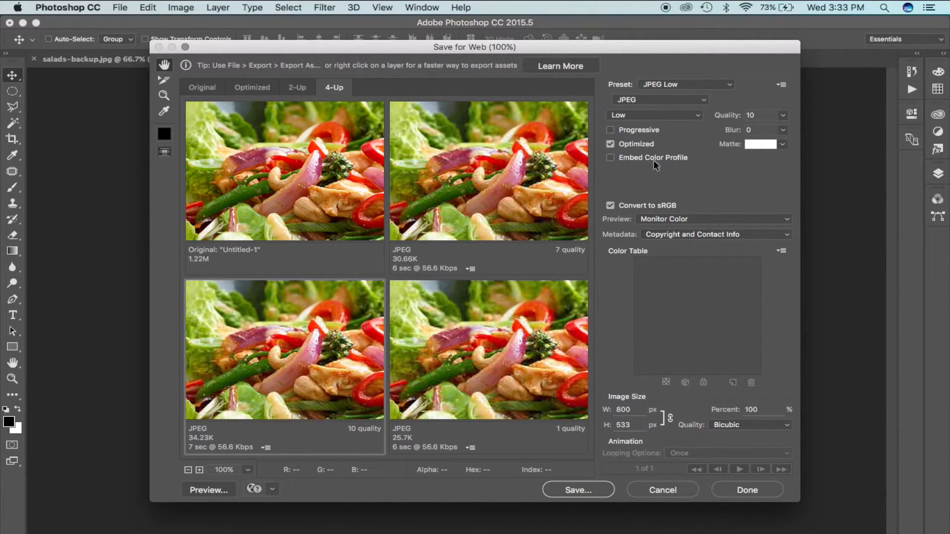
Save the optimized JPEG to the Desktop as salads-2.jpg, using Images Only and Default Settings
left_click(576, 492)
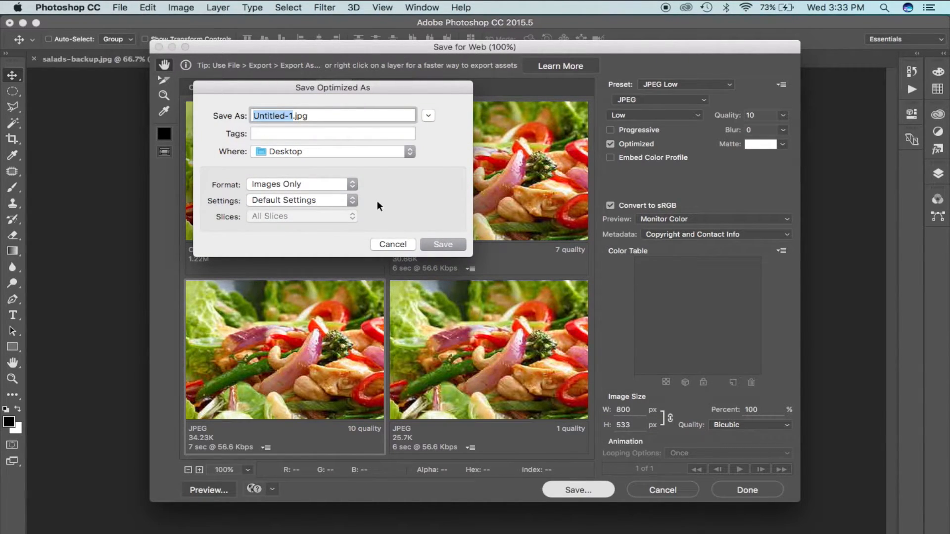
type("salds")
key("BackSpace")
key("BackSpace")
type("ads-2")
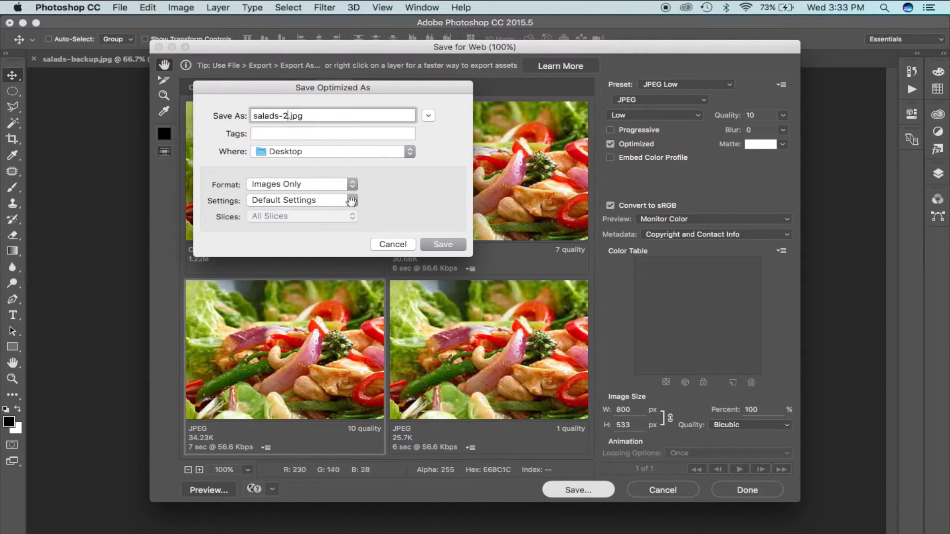
left_click(437, 244)
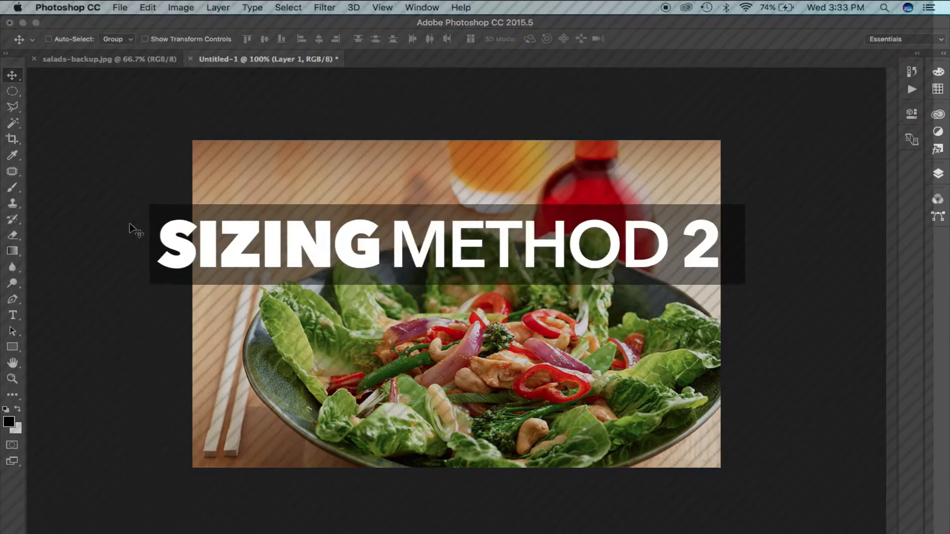
Close the Untitled-1 document without saving it and deselect the image in salads-backup.jpg
left_click(187, 60)
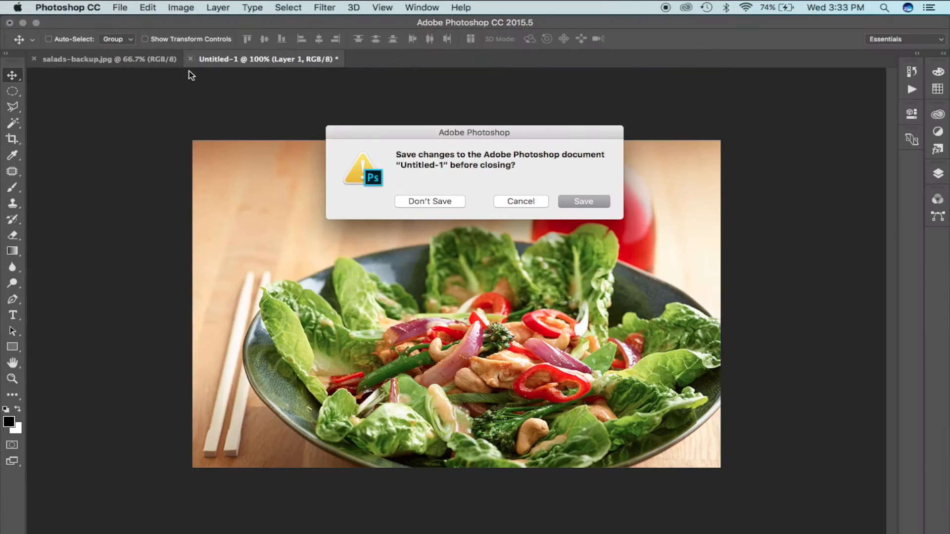
left_click(429, 203)
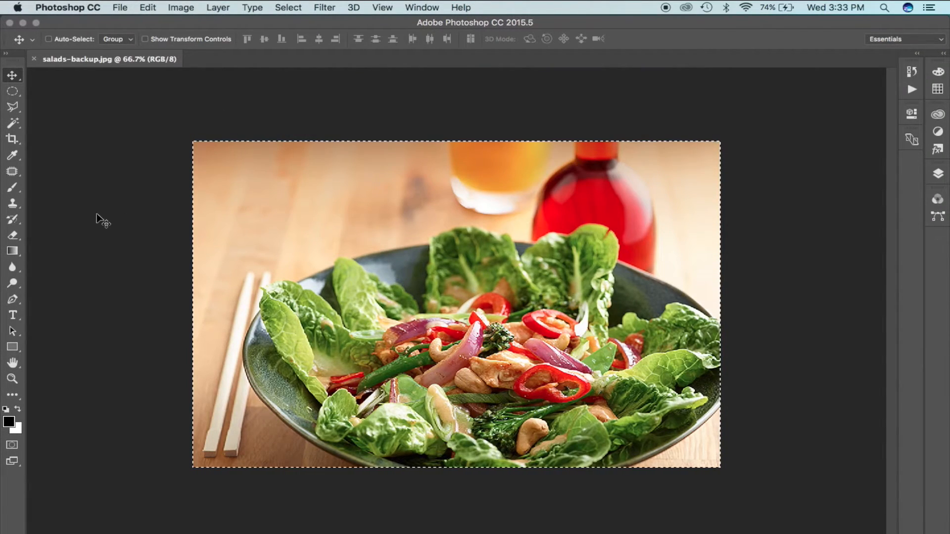
key("super+d")
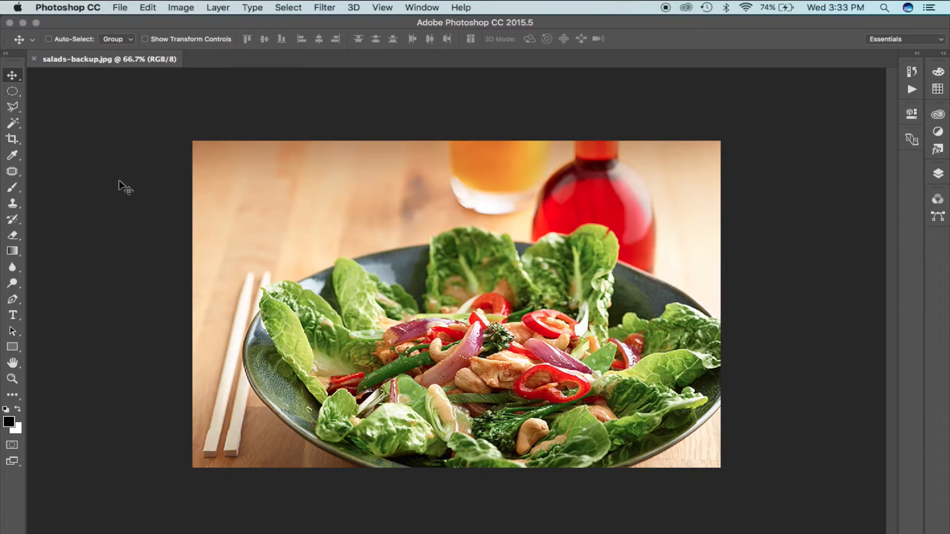
Resize salads-backup.jpg to 800 pixels wide with linked proportions, at 72 pixels/inch with automatic resampling
left_click(181, 8)
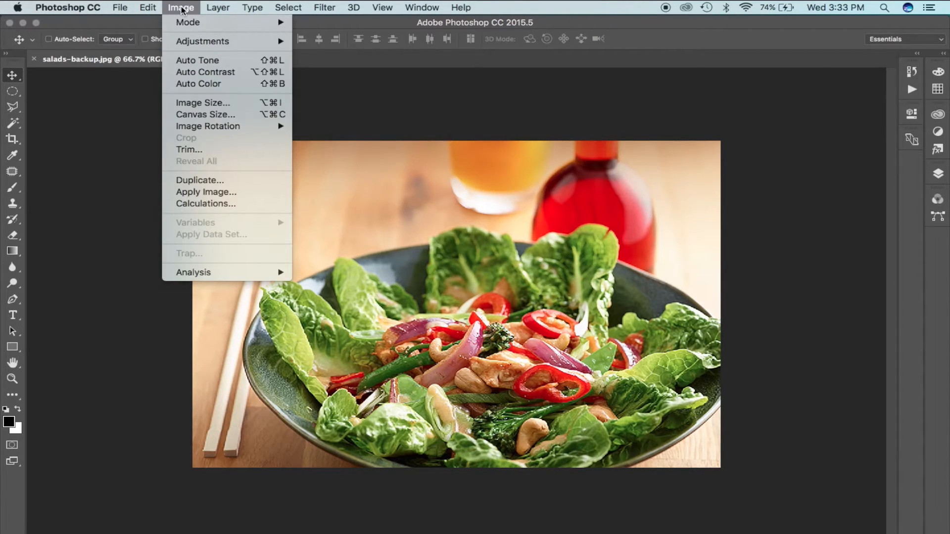
left_click(203, 103)
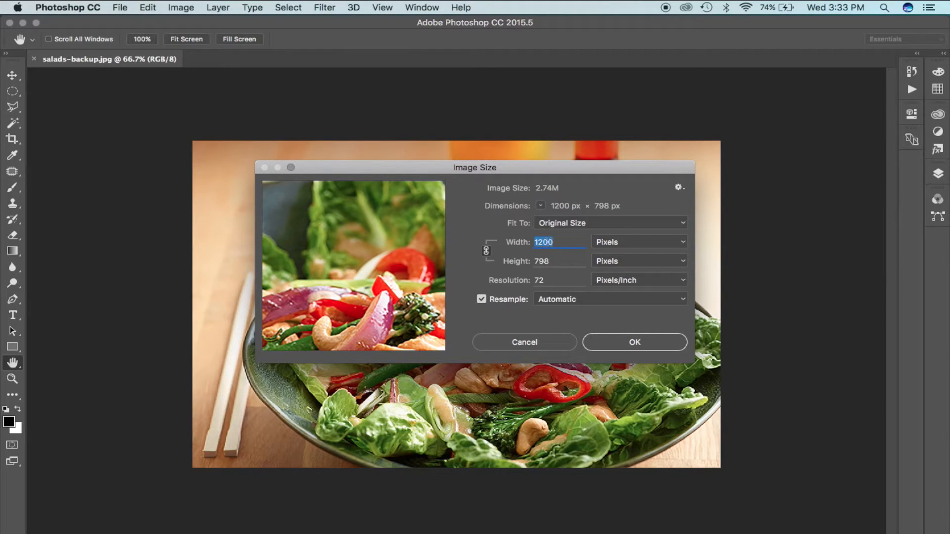
type("800")
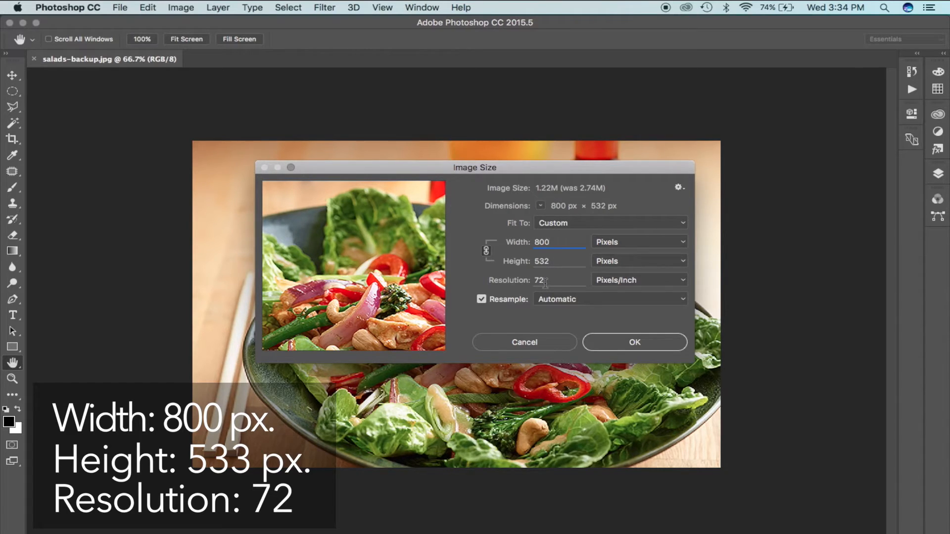
left_click(623, 350)
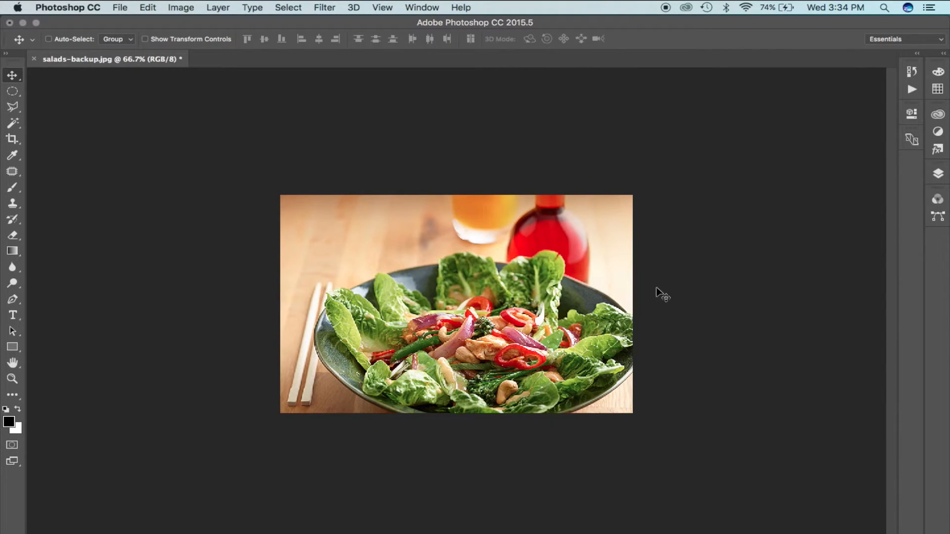
Open Save for Web (Legacy), bring the salad into view in the previews, and choose the JPEG version at quality 5
left_click(117, 6)
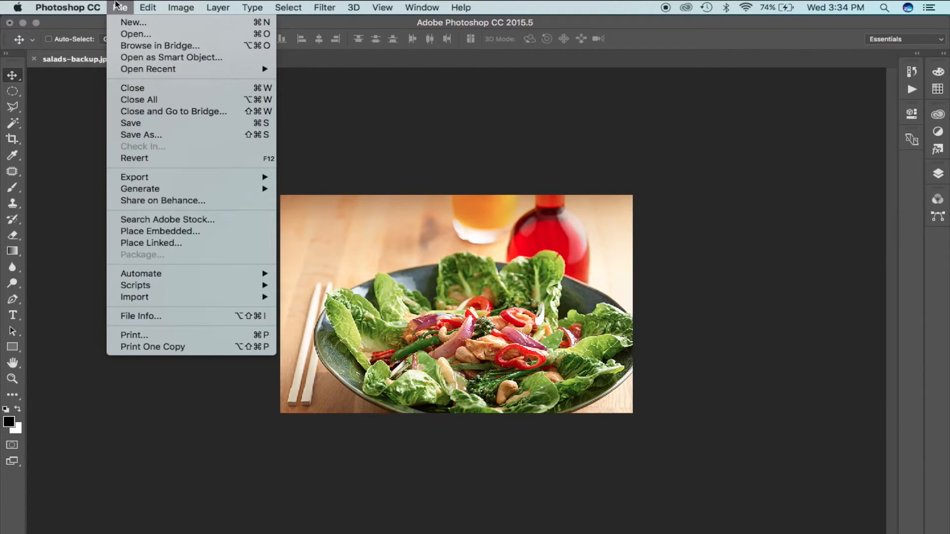
mouse_move(141, 177)
left_click(316, 227)
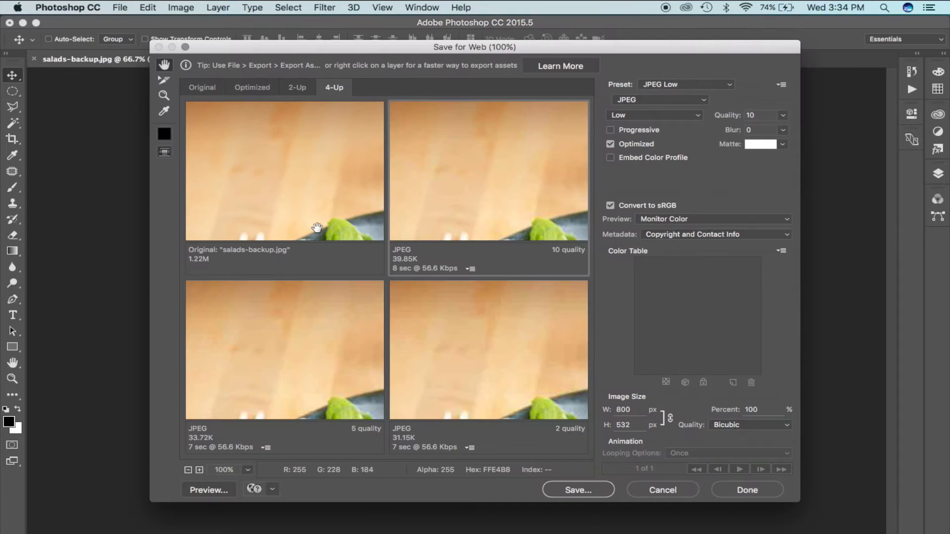
left_click_drag(304, 381, 261, 312)
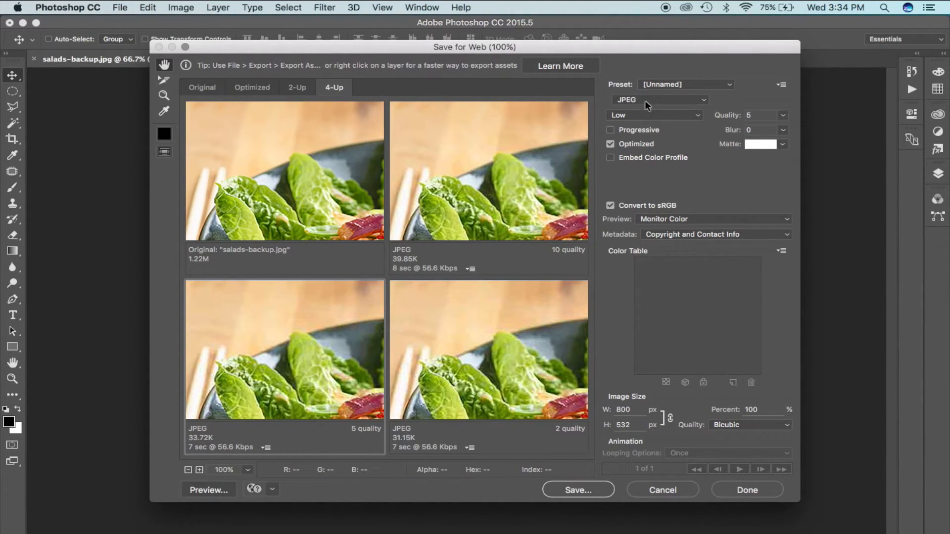
Save the optimized image to the Desktop as salads-backup-2.jpg, using Images Only and Default Settings
left_click(578, 490)
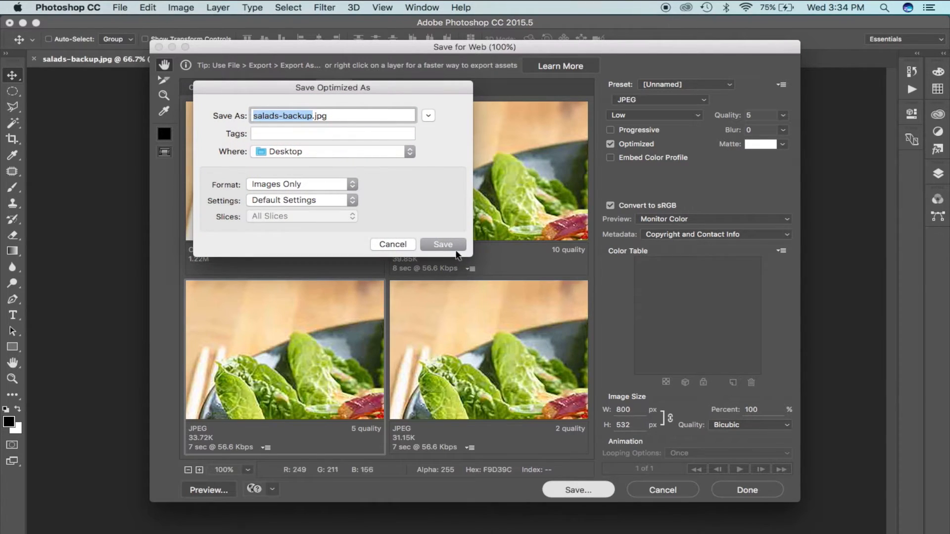
left_click(312, 118)
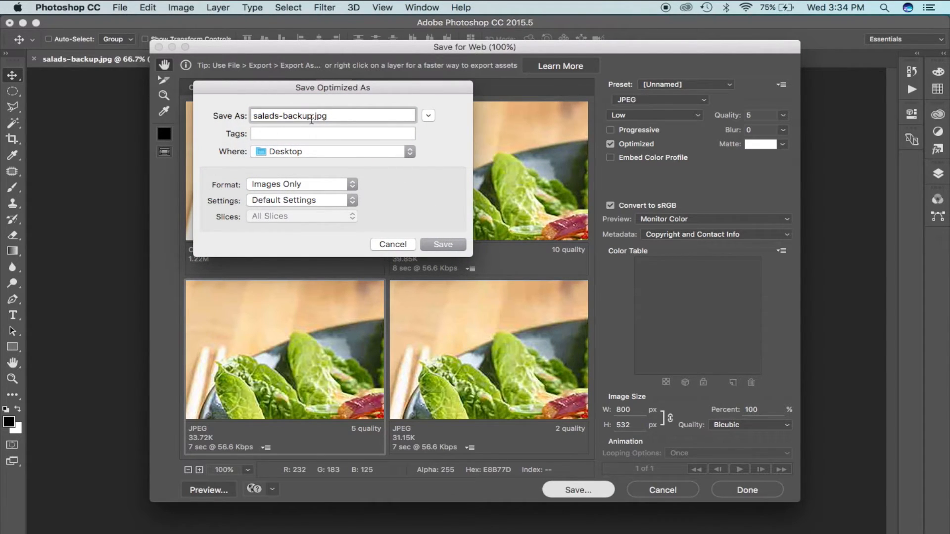
type("-2")
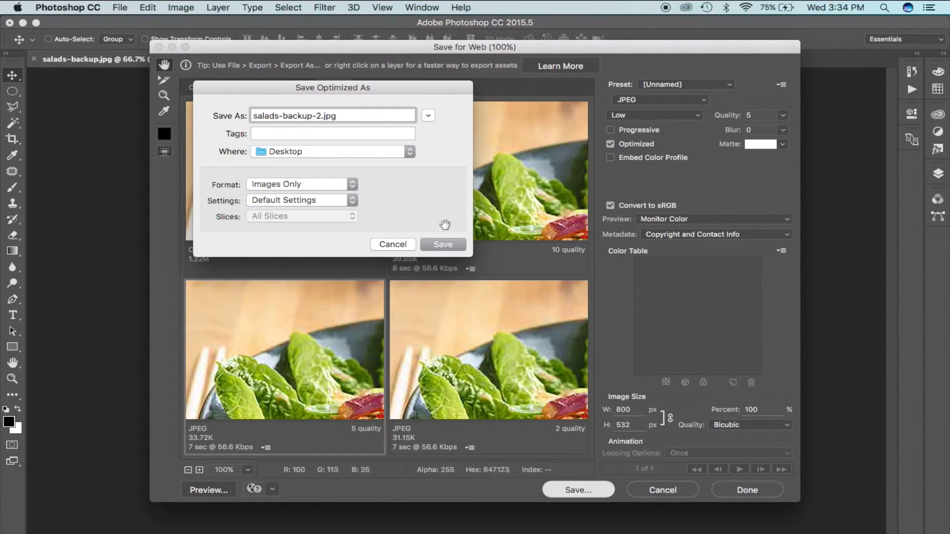
left_click(444, 244)
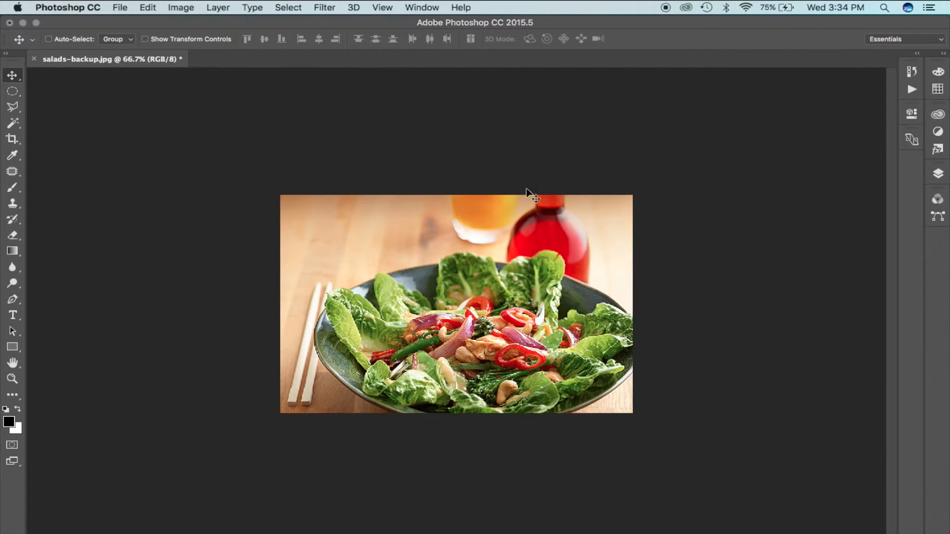
Close salads-backup.jpg without saving its changes and open salads.jpg from the images folder on the Desktop
left_click(33, 60)
left_click(423, 204)
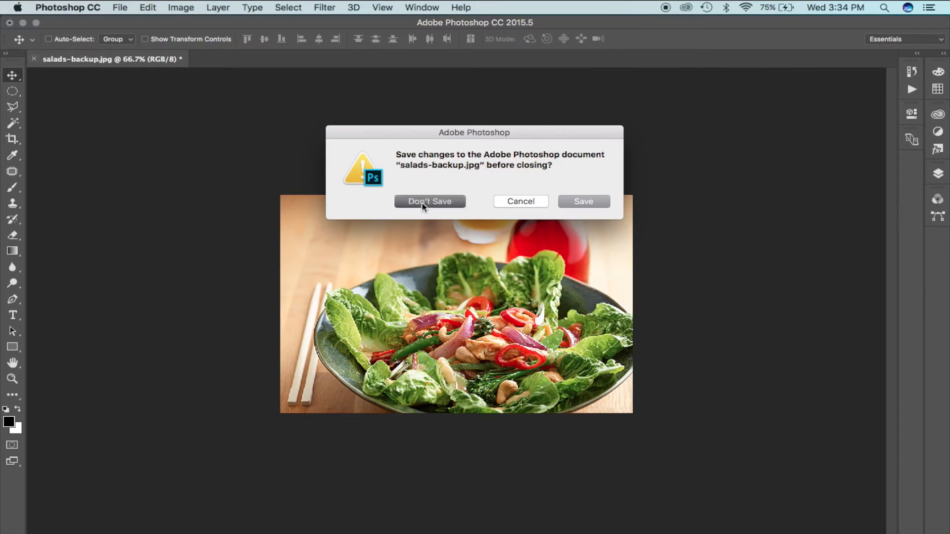
left_click(119, 7)
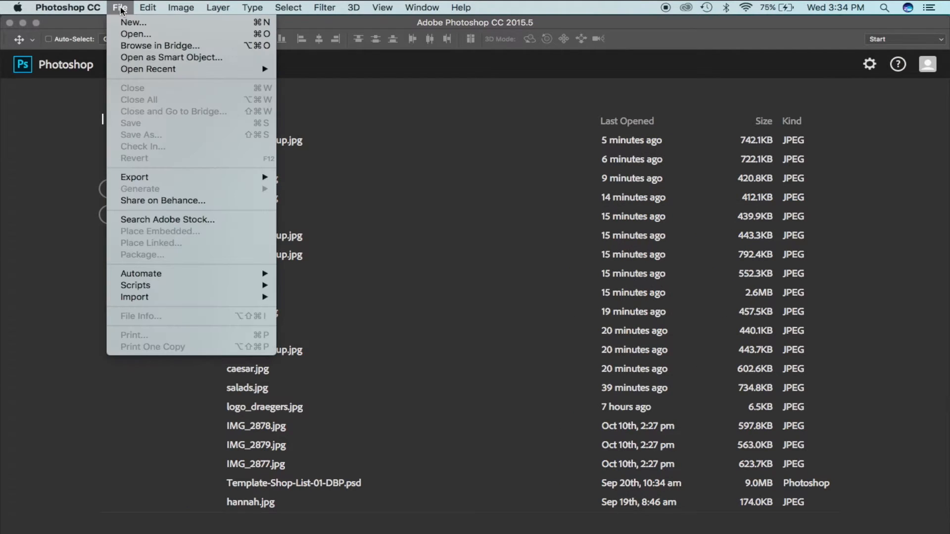
left_click(126, 34)
left_click(376, 121)
left_click(512, 132)
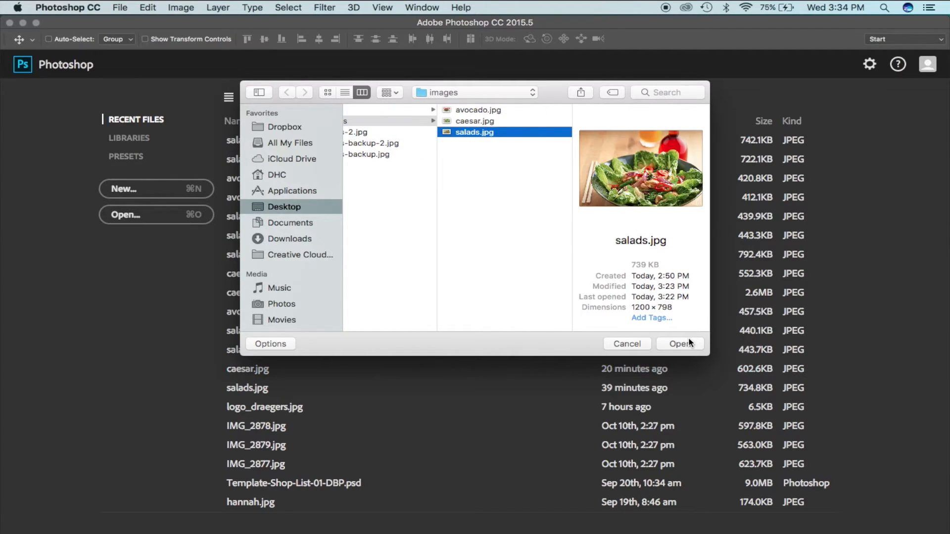
left_click(679, 344)
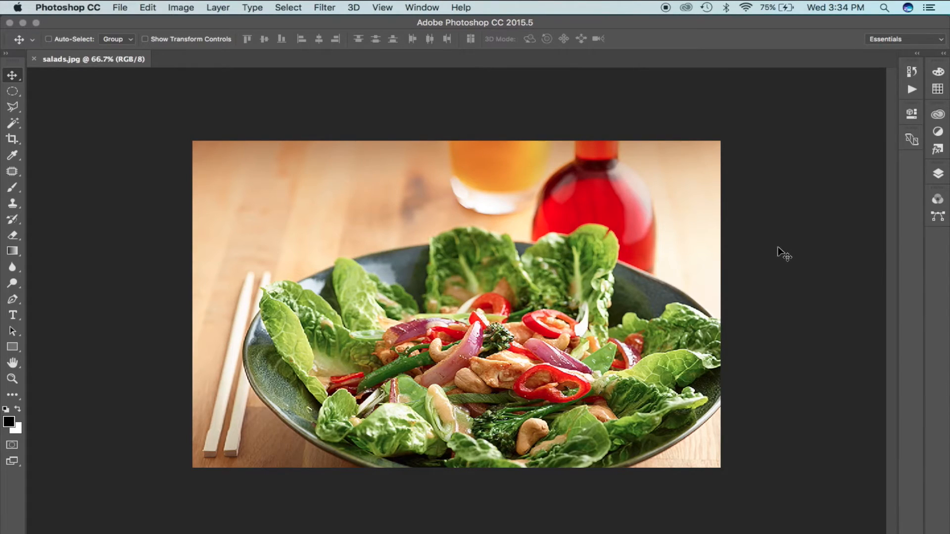
Create a new action named Product Resize in the Default Actions set and start recording it
left_click(420, 7)
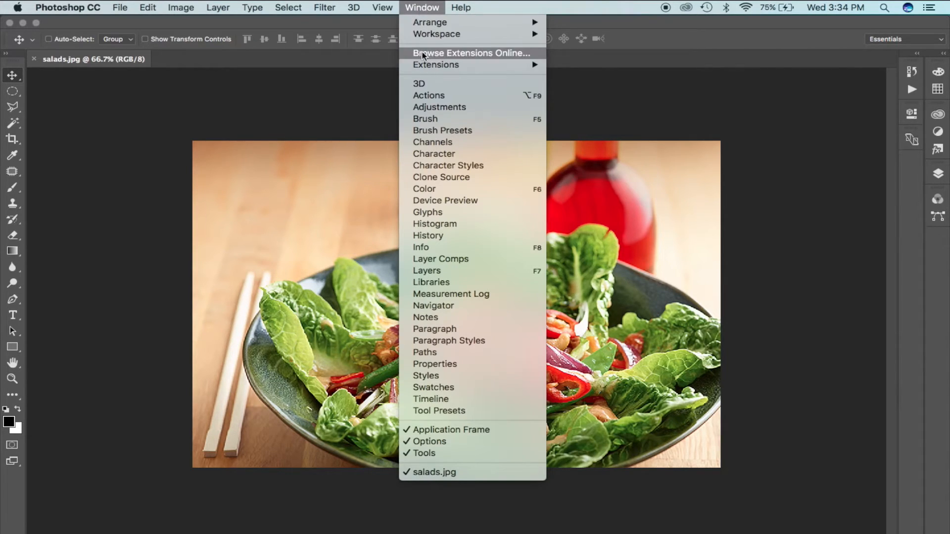
left_click(435, 95)
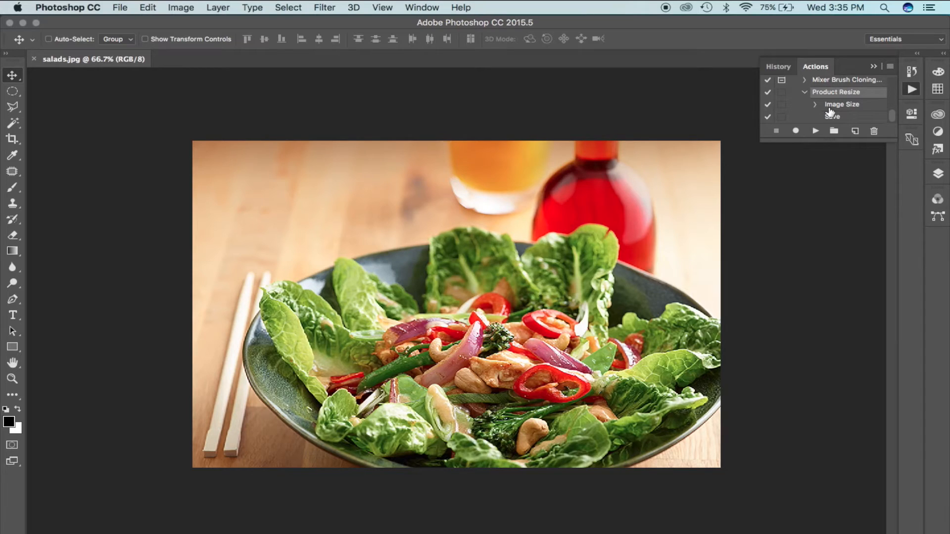
left_click(855, 133)
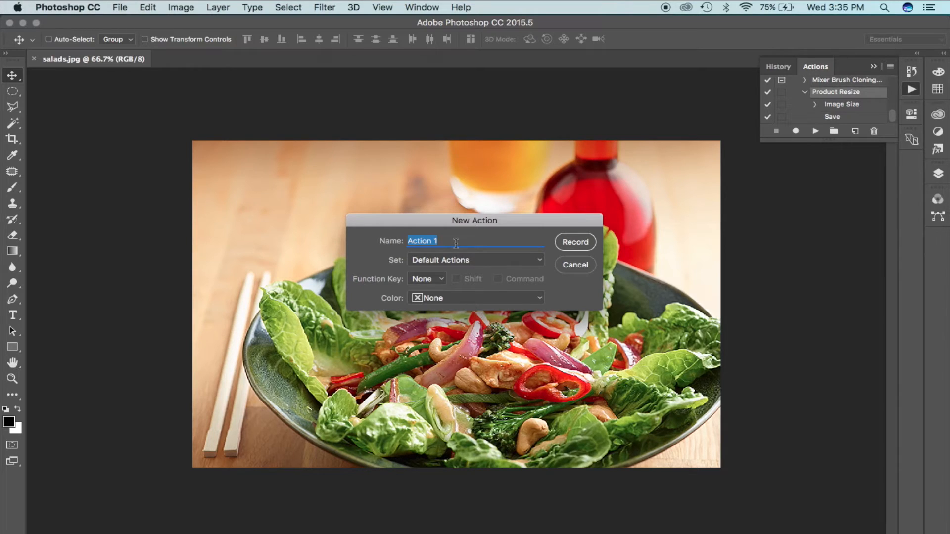
type("Product Resize")
left_click(572, 243)
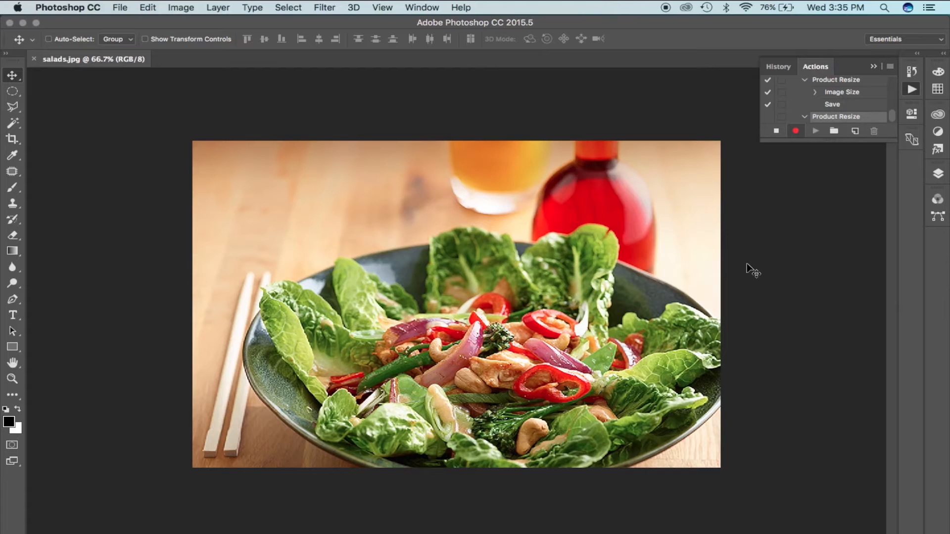
With the action recording, resize salads.jpg to 800 pixels wide with linked proportions and save the file
left_click(179, 8)
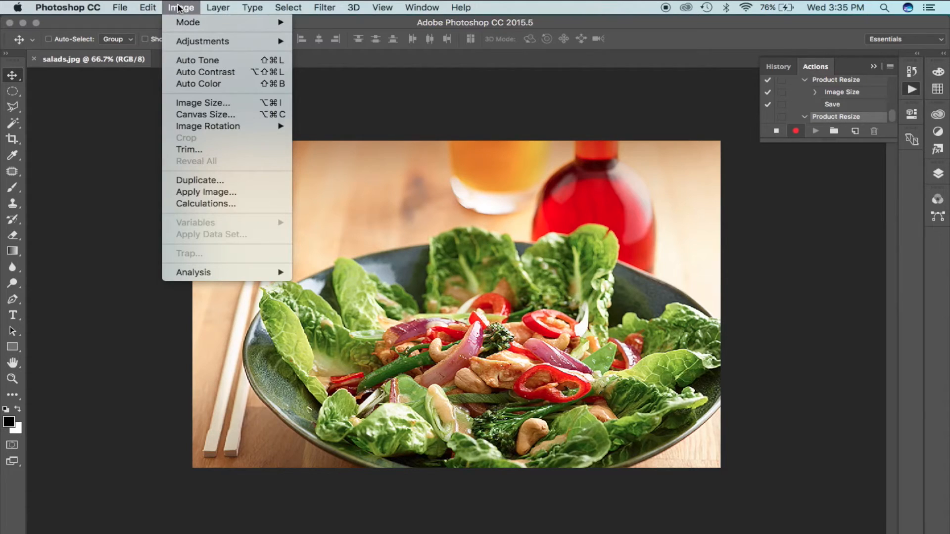
left_click(200, 103)
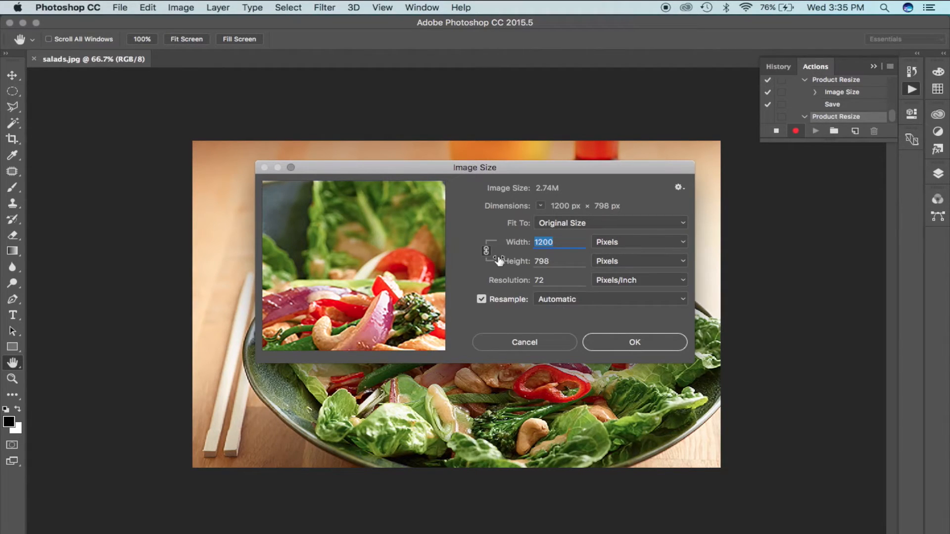
double_click(563, 243)
type("800")
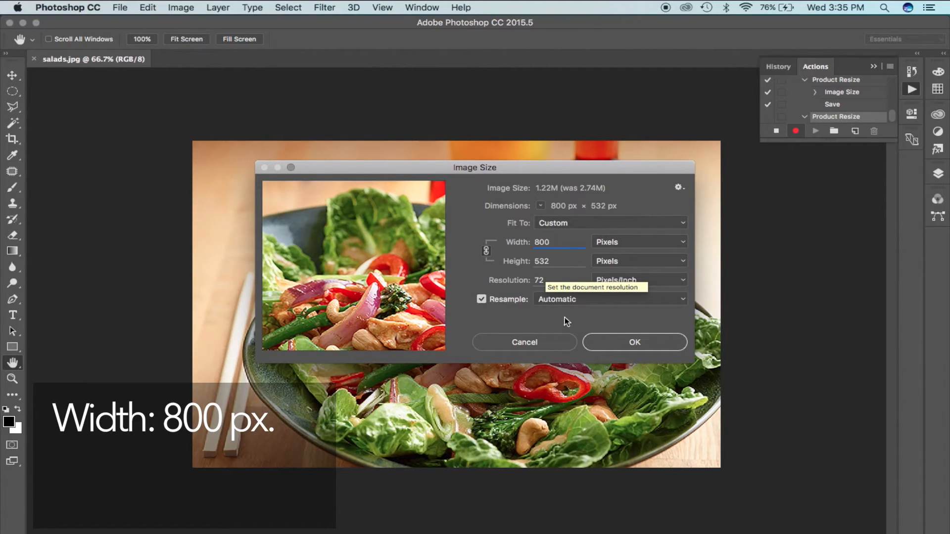
left_click(612, 346)
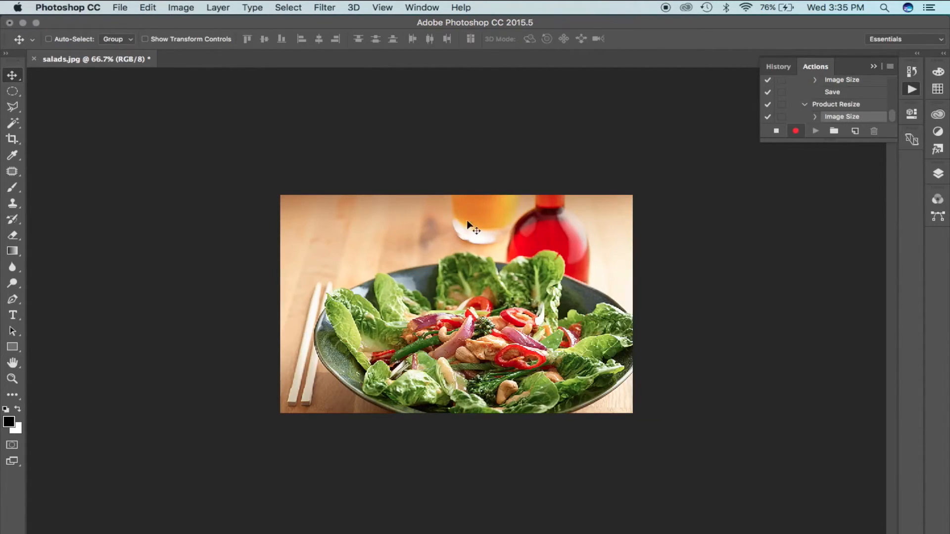
left_click(120, 7)
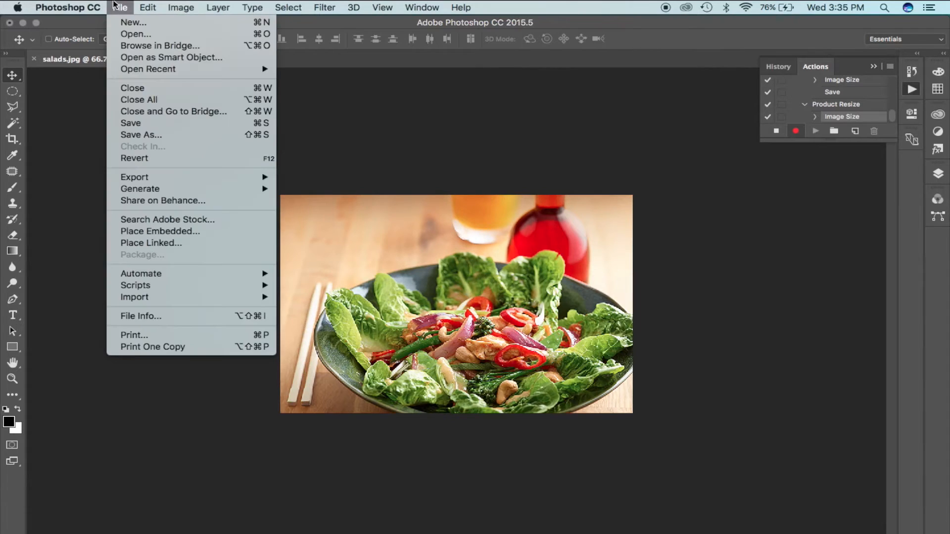
left_click(134, 127)
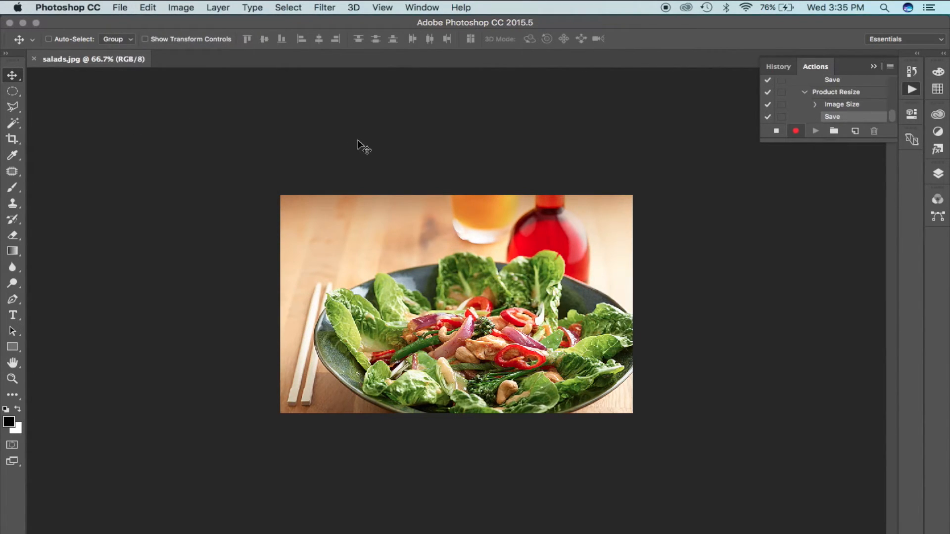
Stop recording the Product Resize action and open the Batch automation settings
left_click(775, 132)
left_click(121, 8)
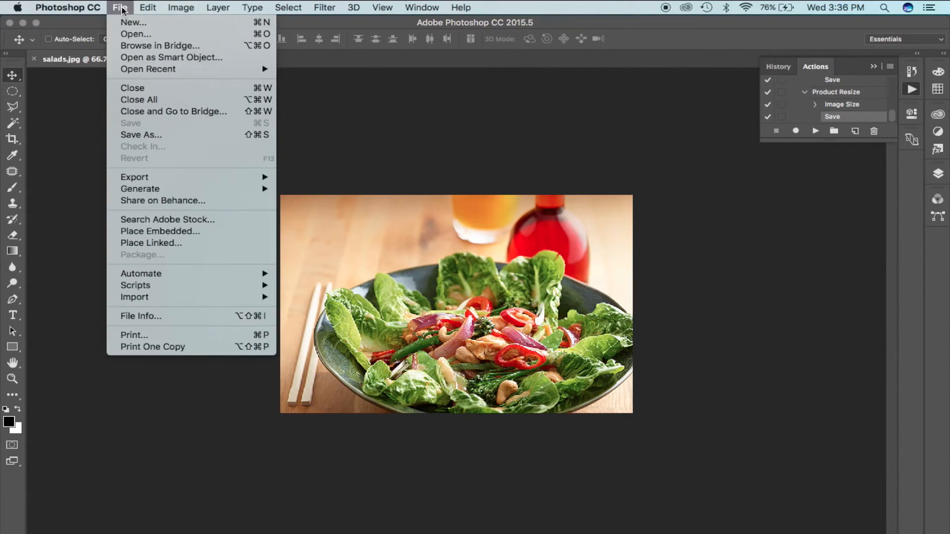
mouse_move(142, 274)
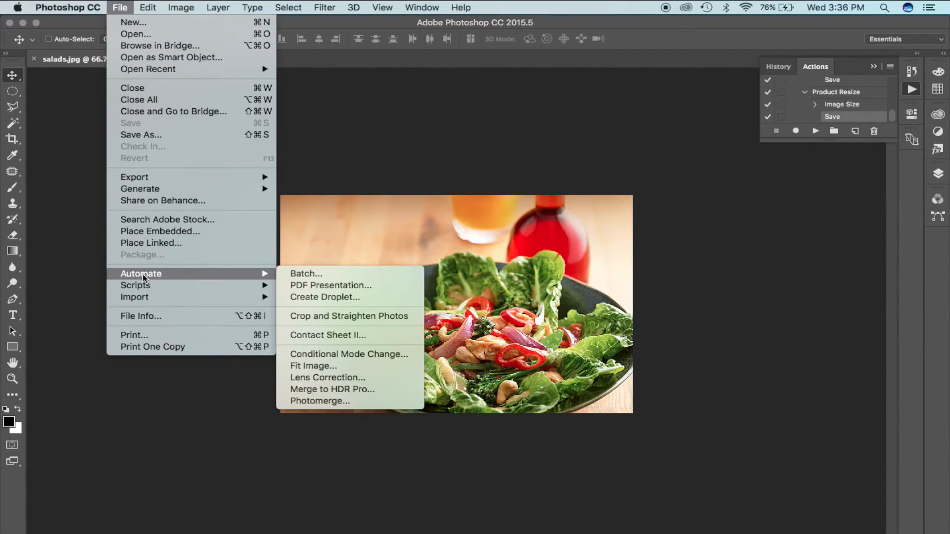
left_click(300, 272)
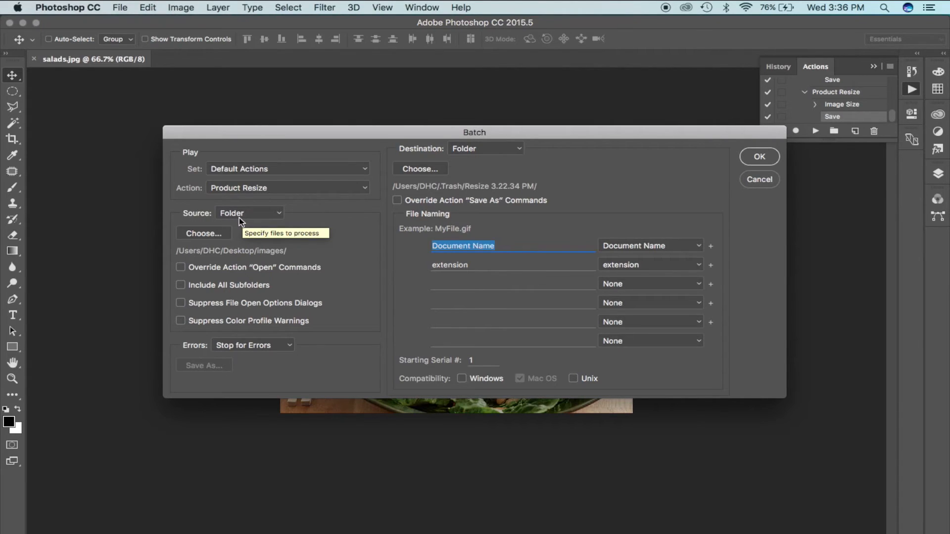
Set the batch's source folder to the images folder on the Desktop
left_click(214, 234)
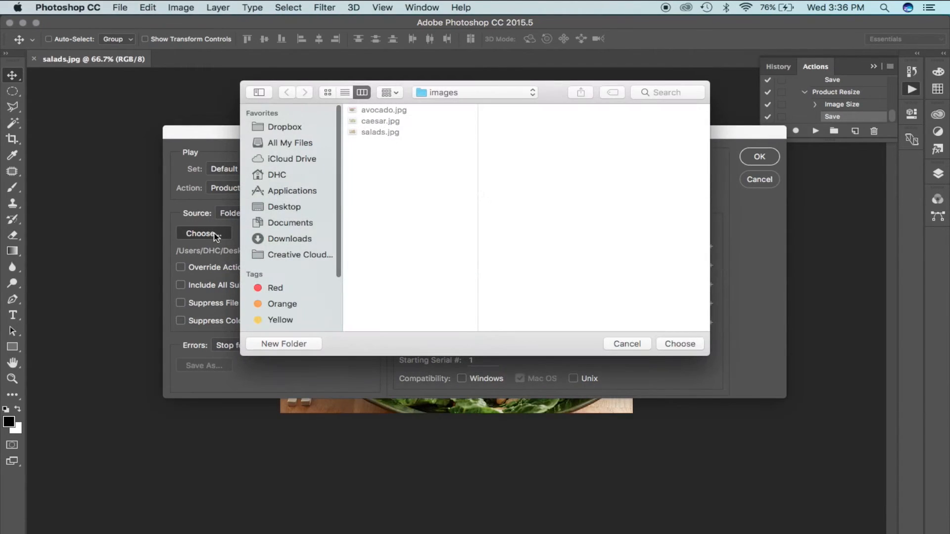
left_click(446, 92)
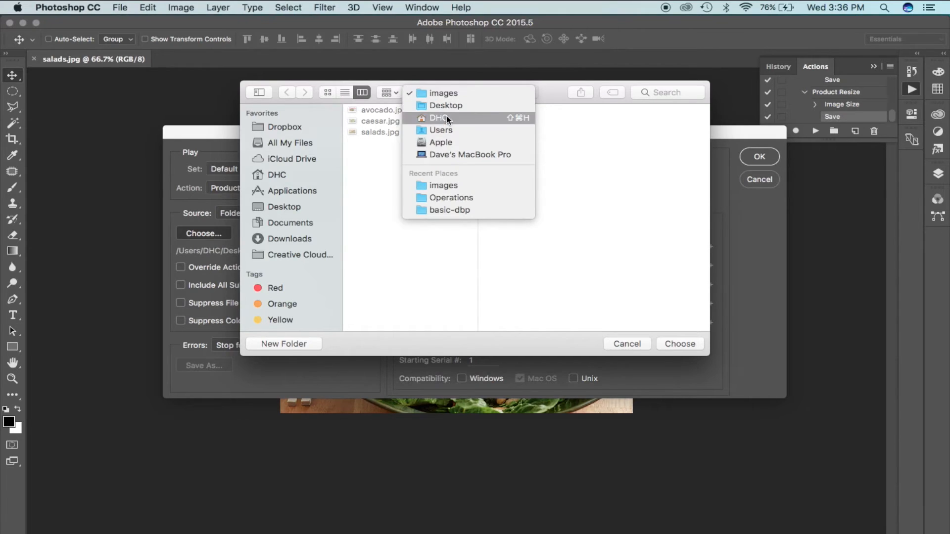
left_click(384, 267)
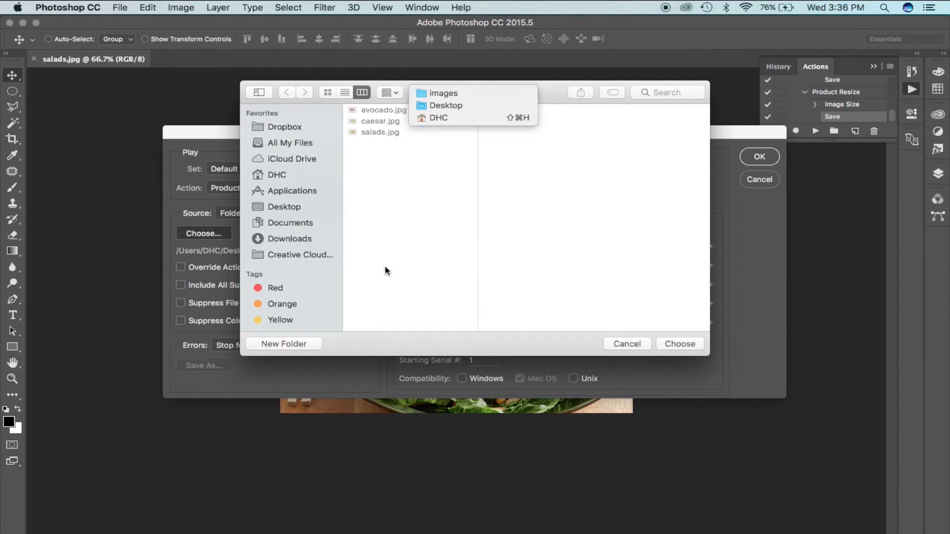
left_click(284, 207)
left_click(372, 121)
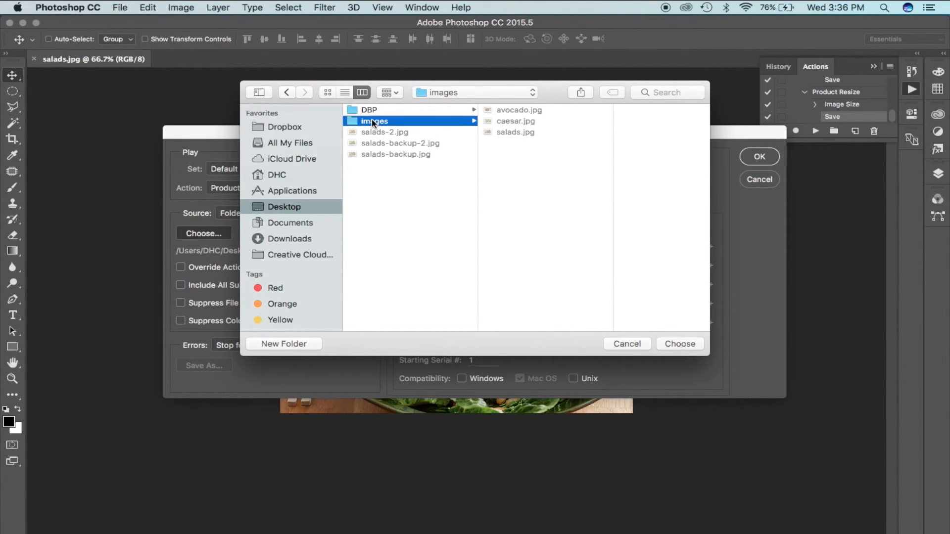
left_click(679, 343)
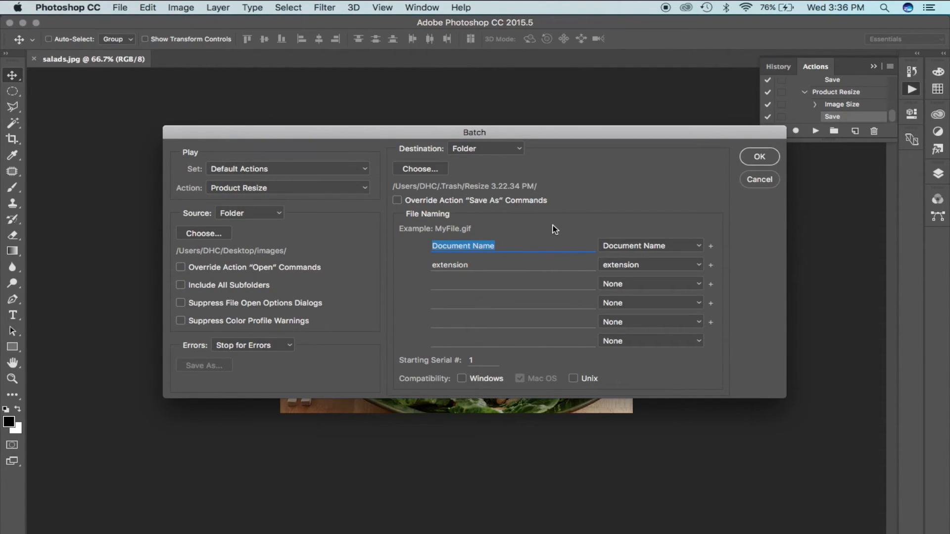
Set the batch destination to a new Desktop folder named Resize, and run the Product Resize batch
left_click(484, 148)
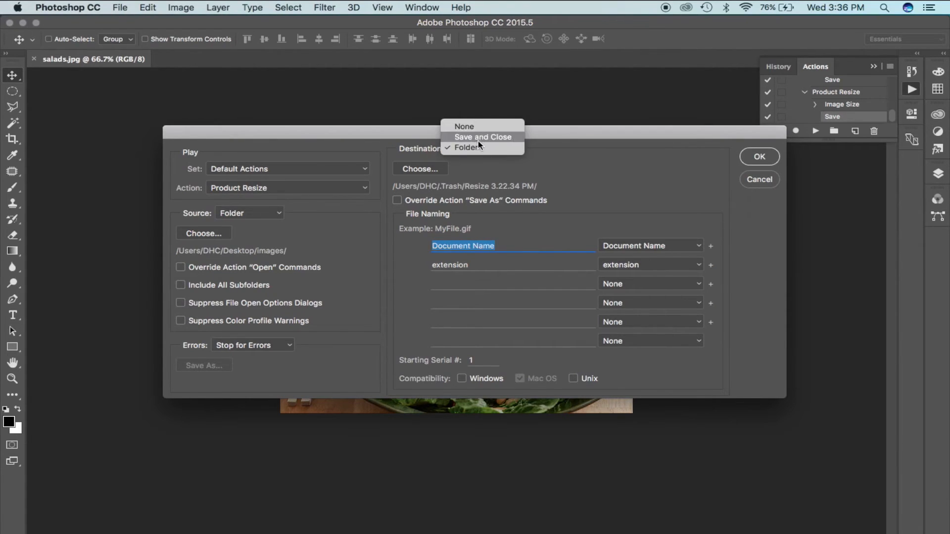
left_click(478, 145)
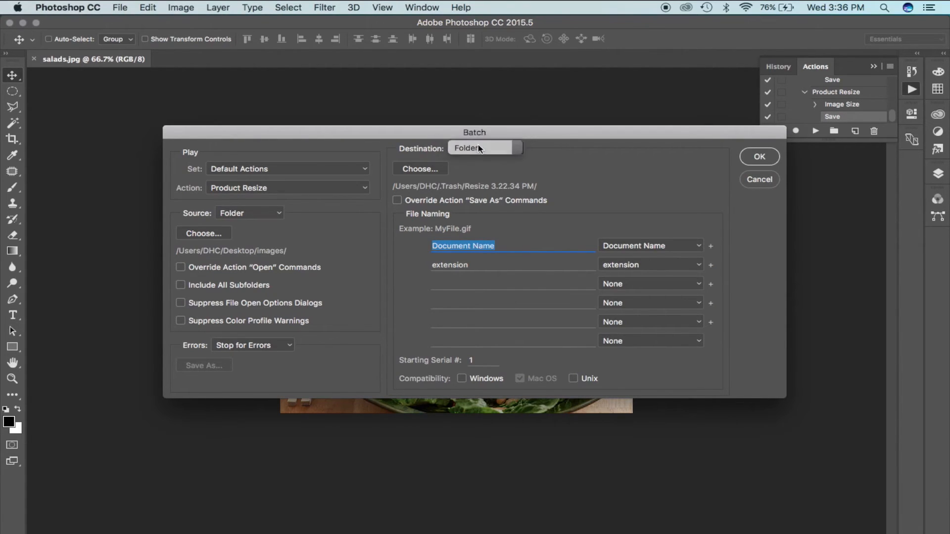
left_click(421, 169)
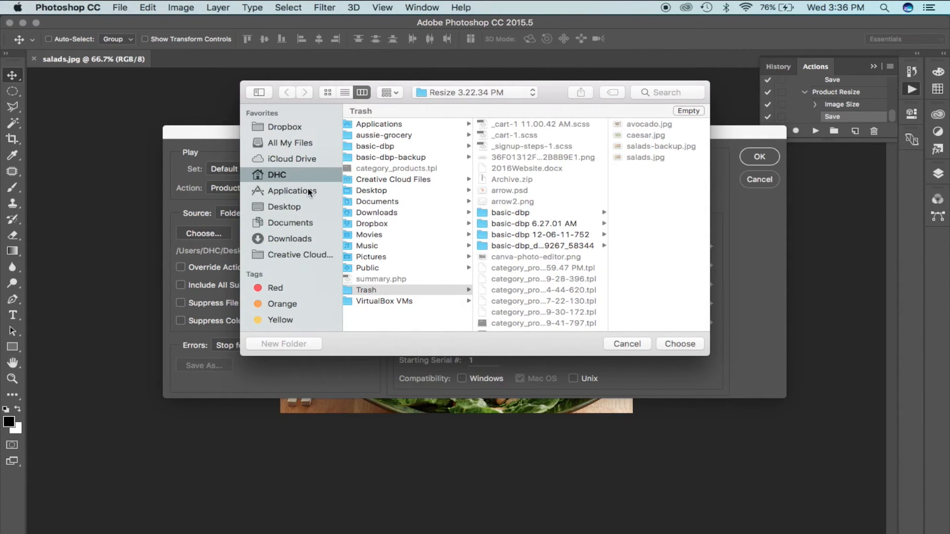
left_click(280, 208)
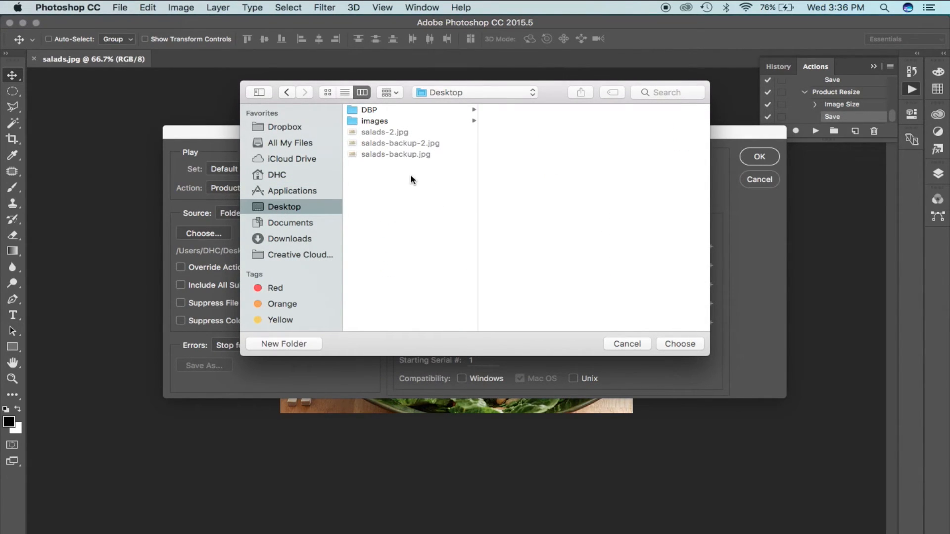
left_click(307, 344)
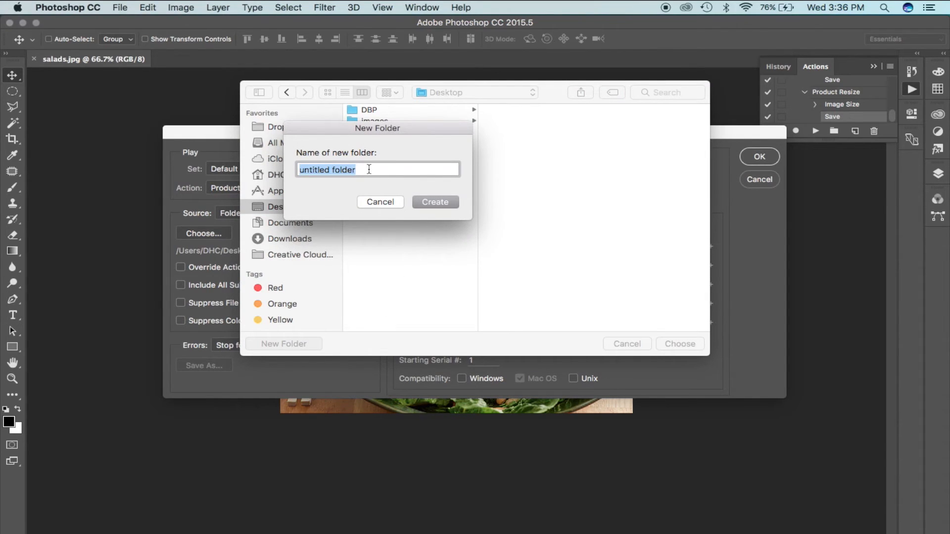
type("Resize")
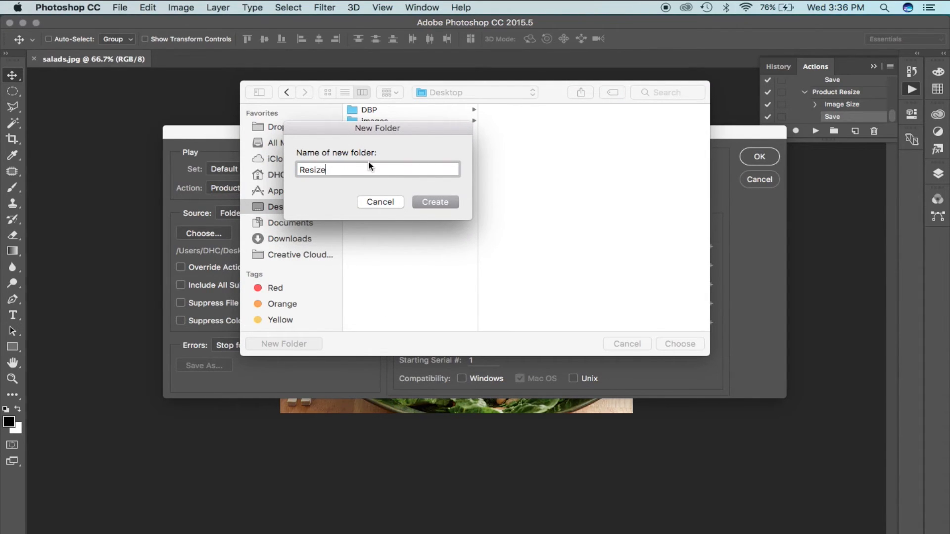
left_click(431, 202)
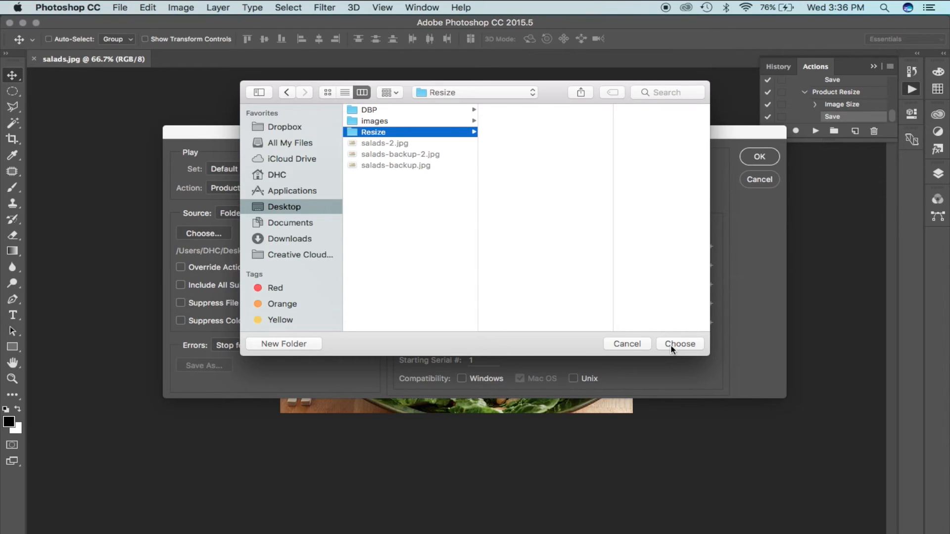
left_click(671, 348)
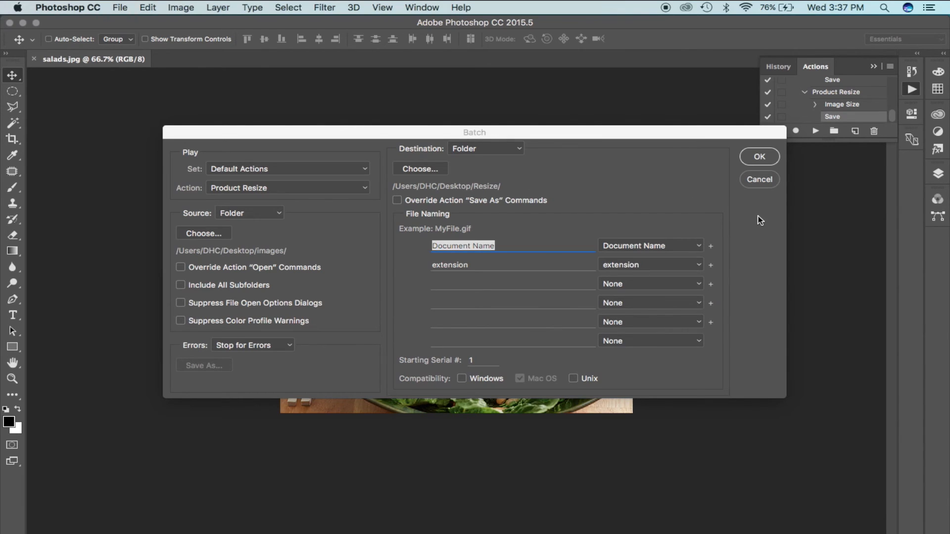
left_click(760, 157)
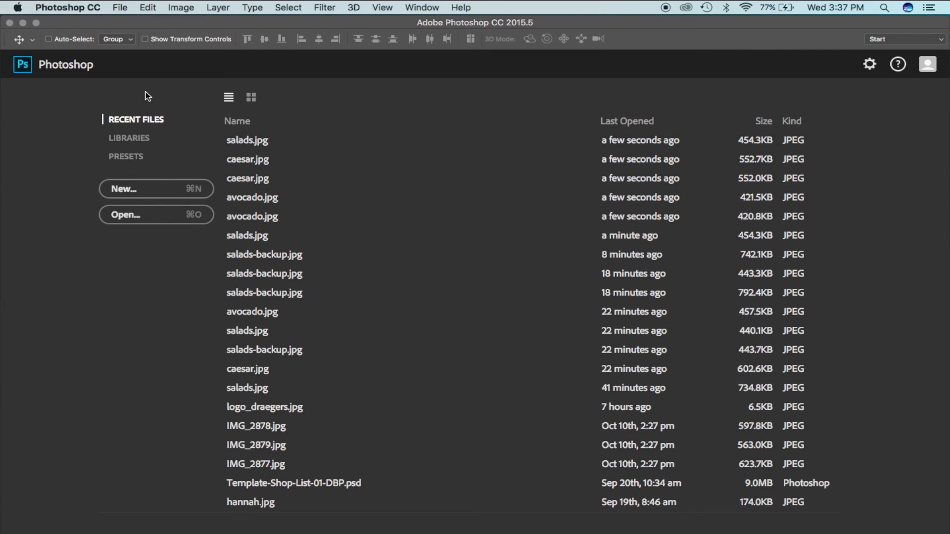
Open the processed salads.jpg from the Resize folder on the Desktop
left_click(121, 8)
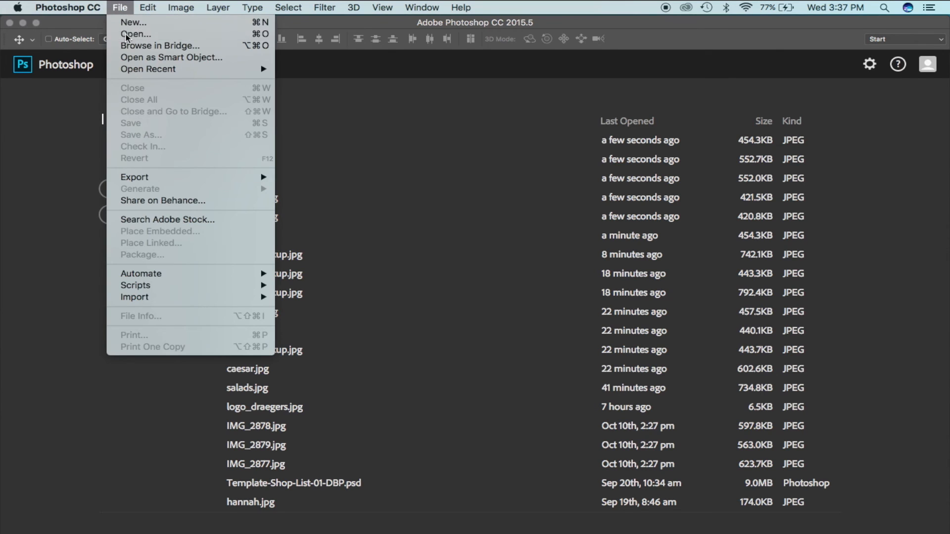
left_click(129, 31)
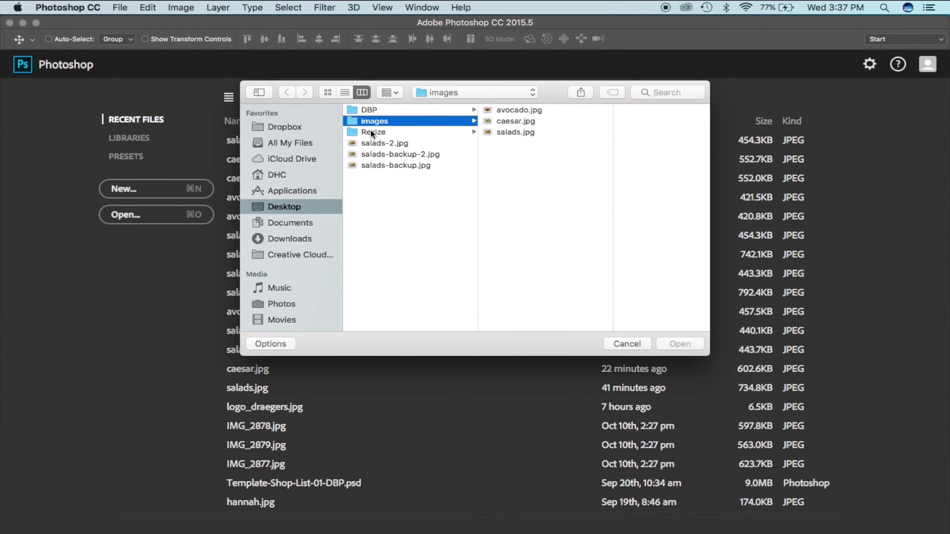
left_click(372, 132)
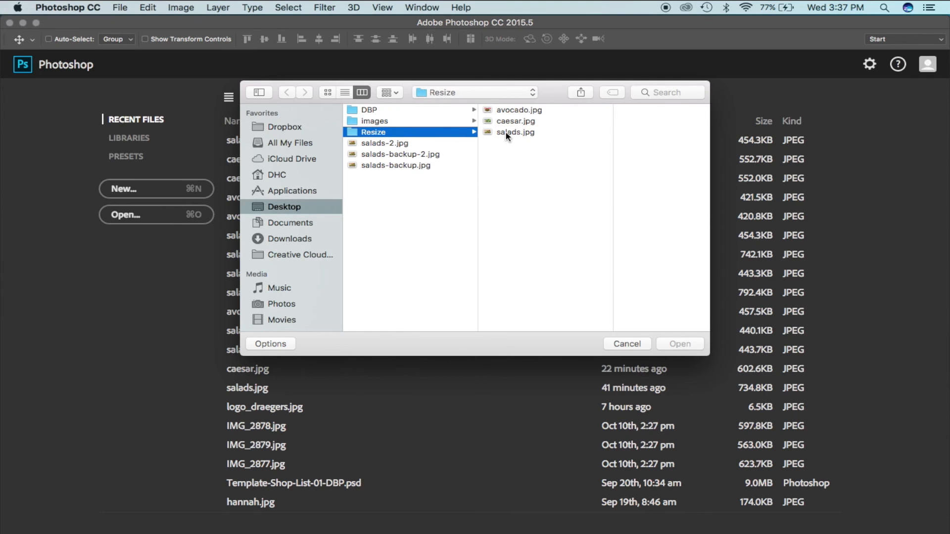
left_click(506, 132)
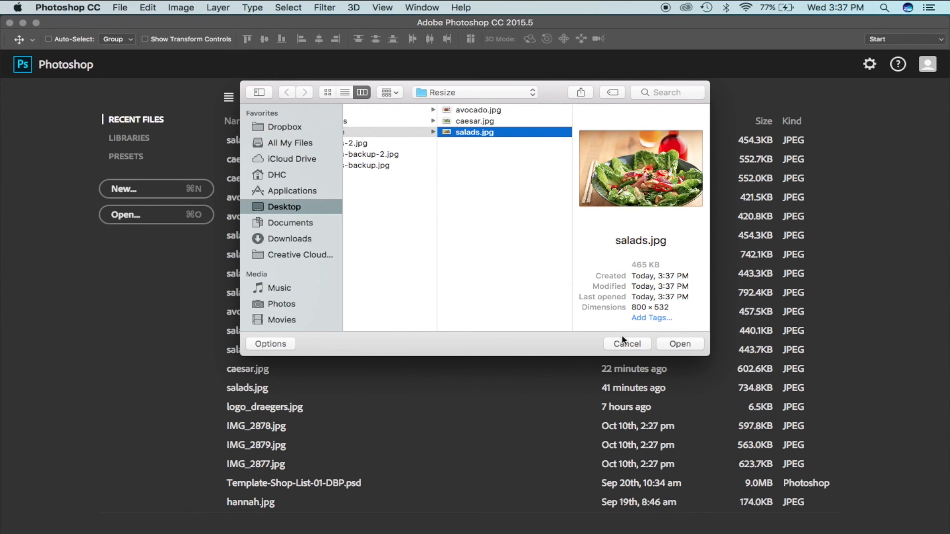
left_click(681, 346)
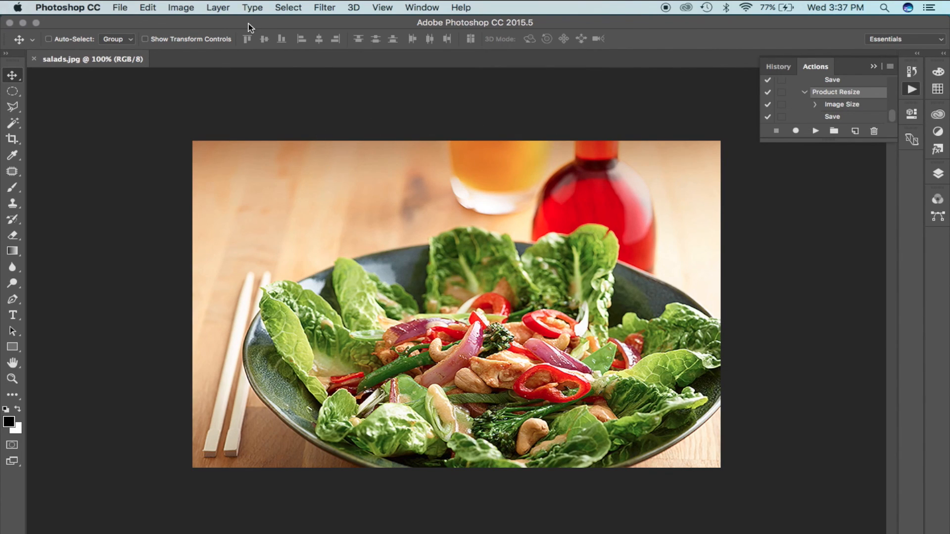
Check the pixel dimensions of the processed salads.jpg in Image Size, and close the image
left_click(184, 7)
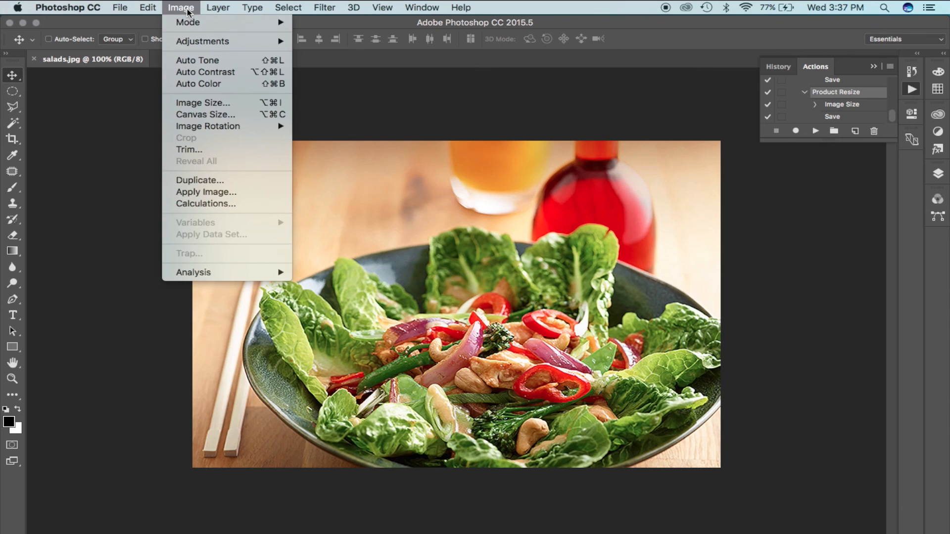
left_click(198, 104)
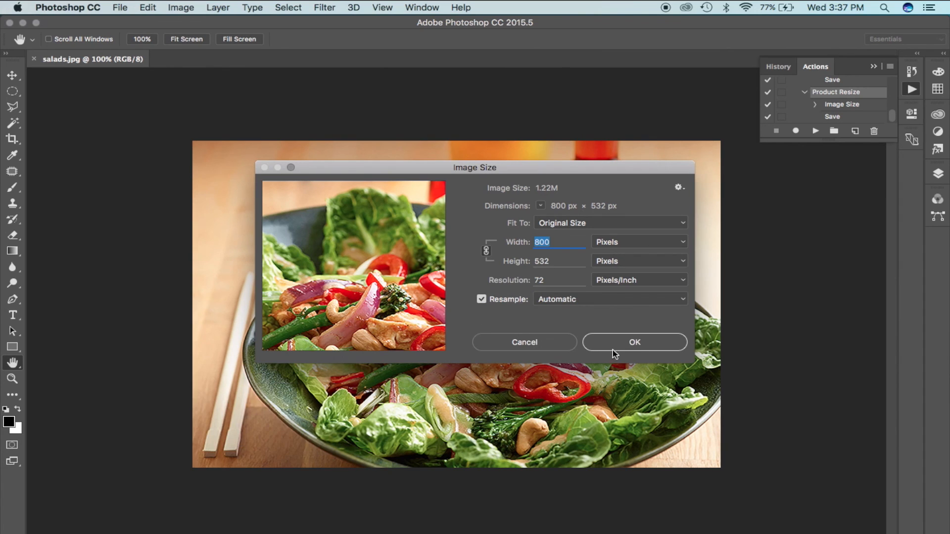
left_click(635, 342)
key("v")
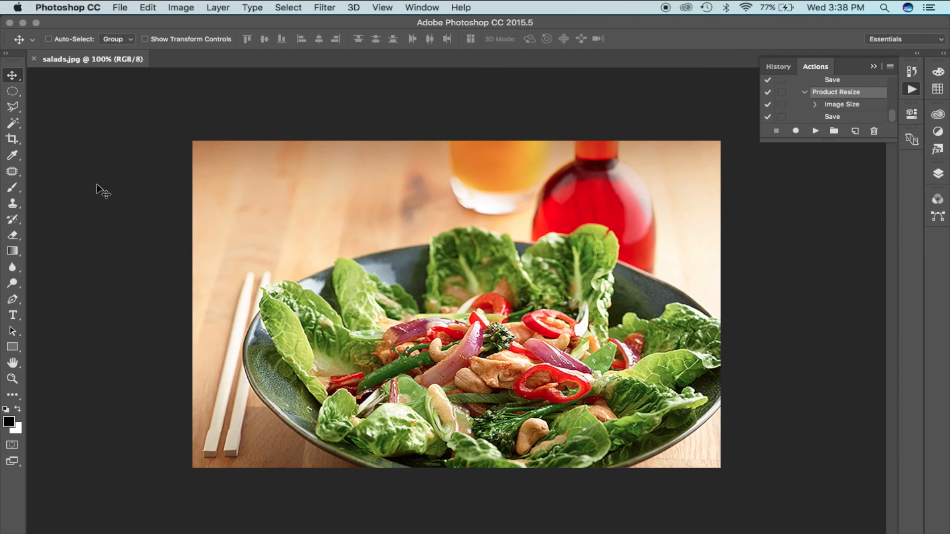
left_click(34, 59)
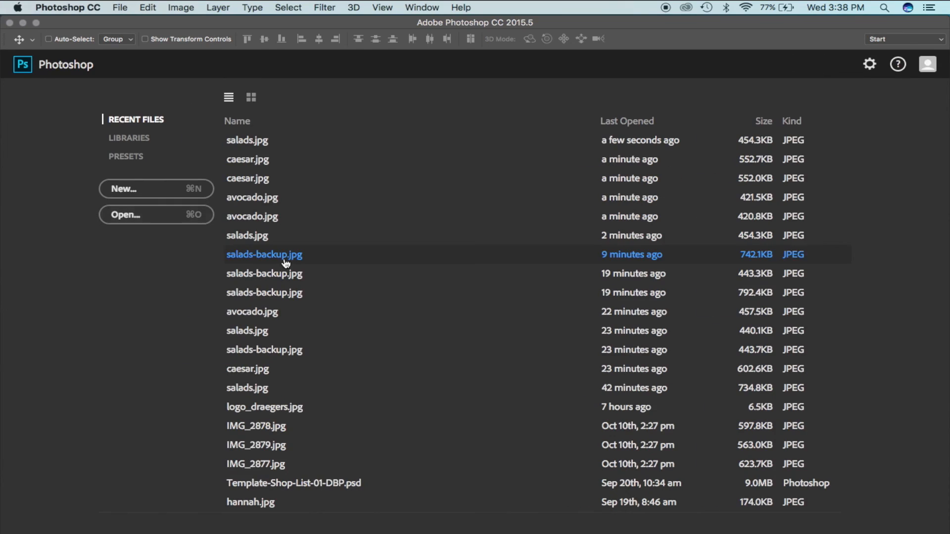